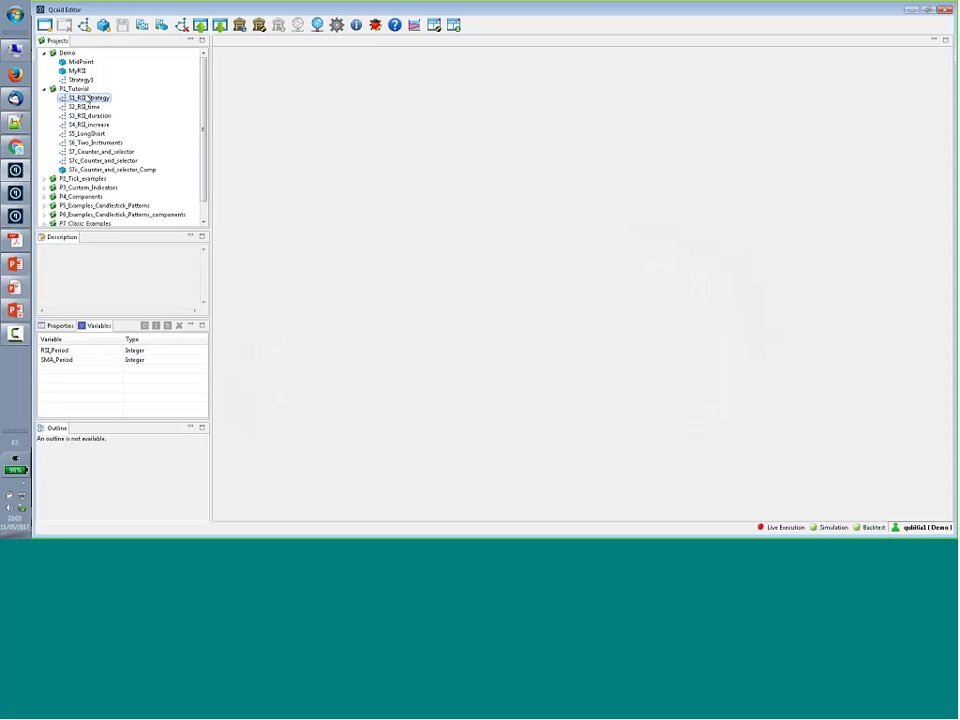
Create a new strategy in P1_Tutorial, keeping the default name Strategy1
left_click(76, 89)
left_click(84, 98)
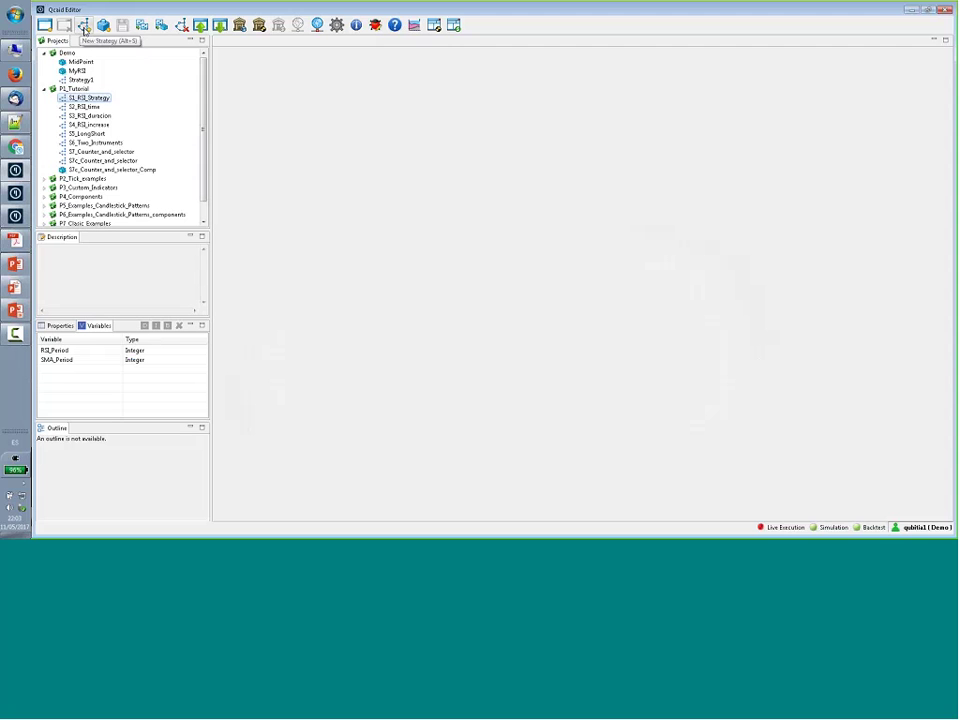
left_click(84, 26)
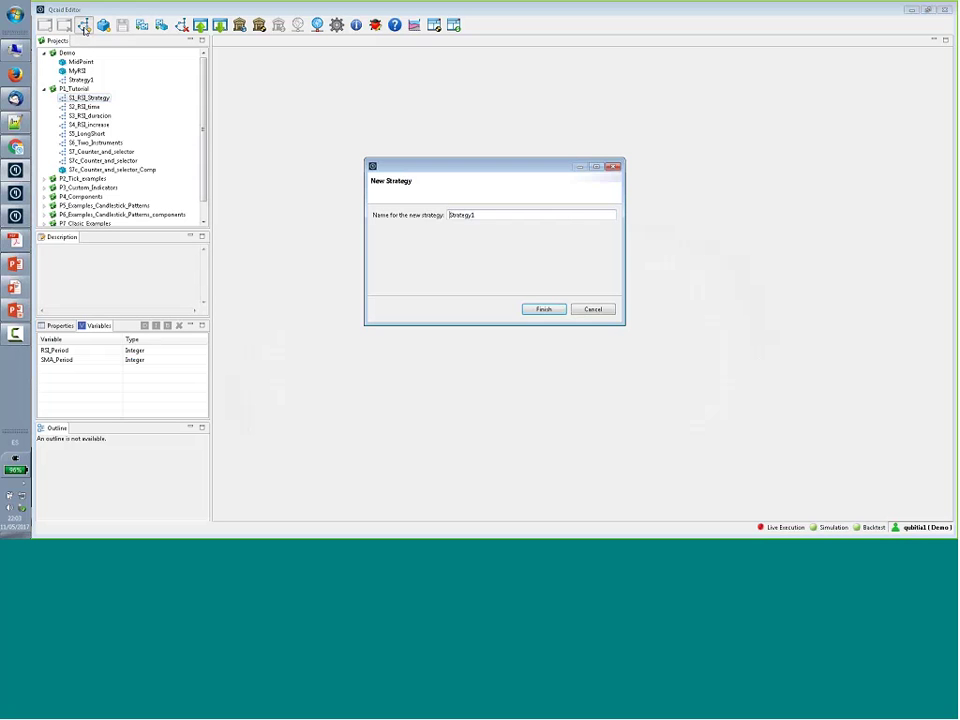
left_click(543, 307)
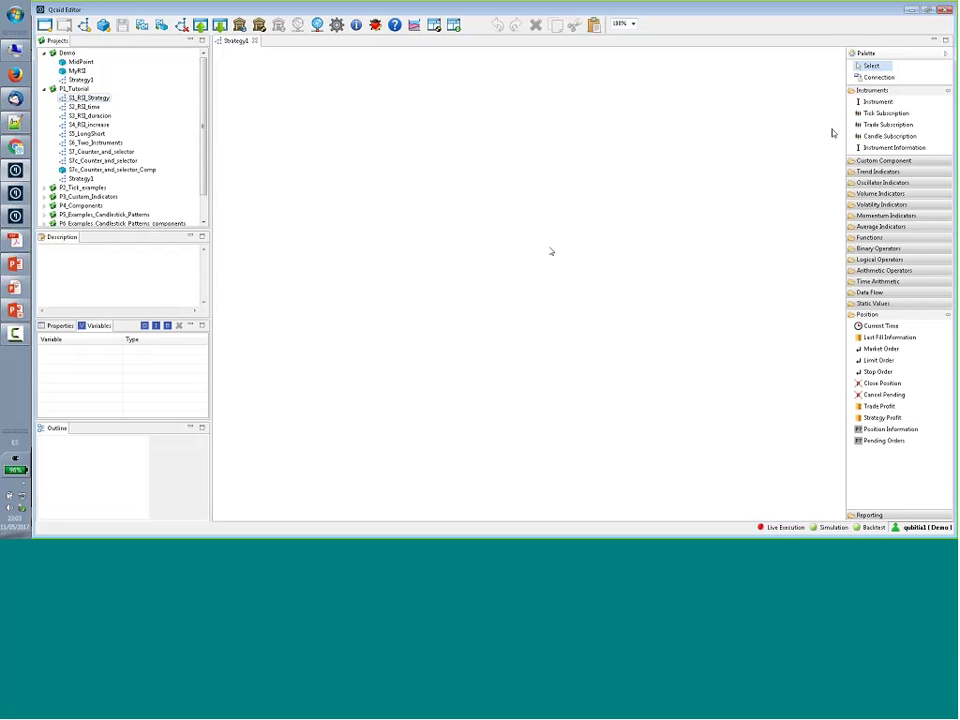
Browse the palette drawers: trend, oscillators, functions, operators, time arithmetic, data flow and instruments
left_click(886, 173)
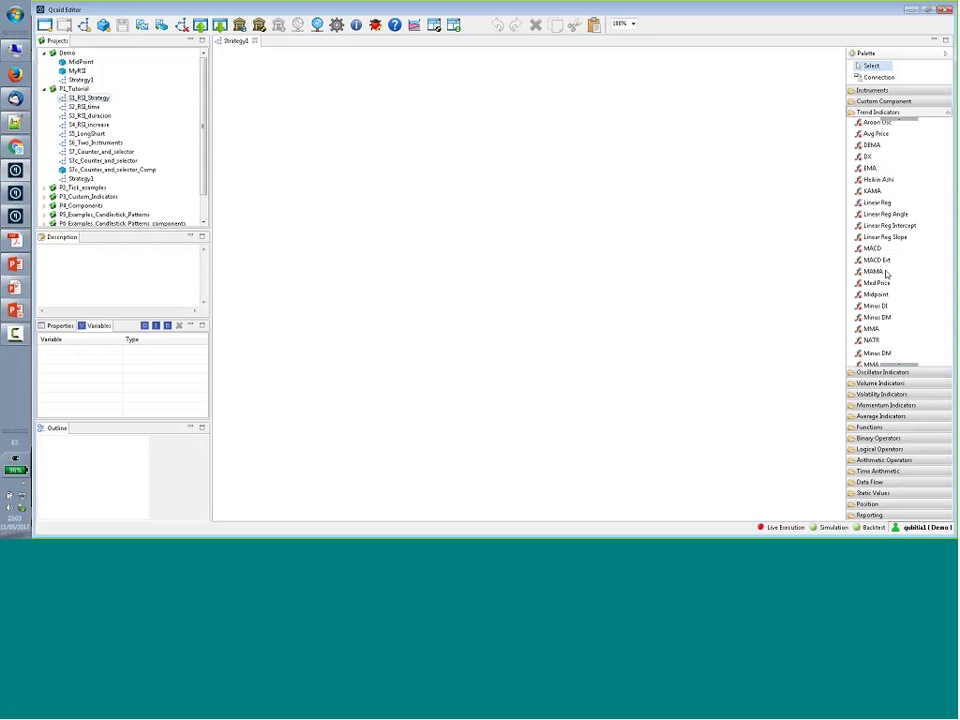
left_click(909, 373)
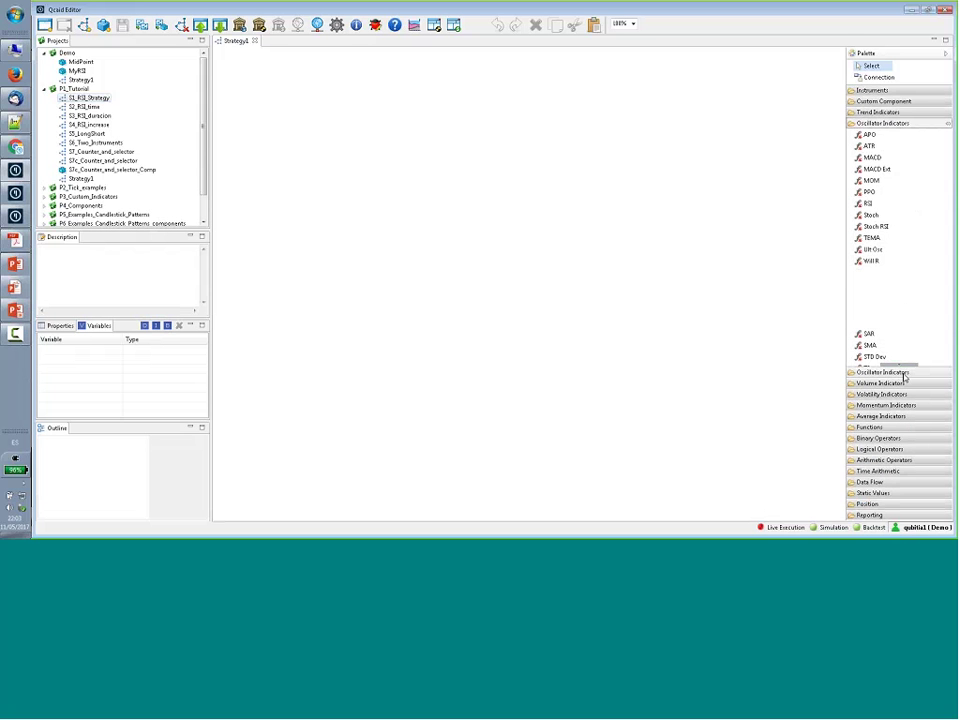
left_click(909, 428)
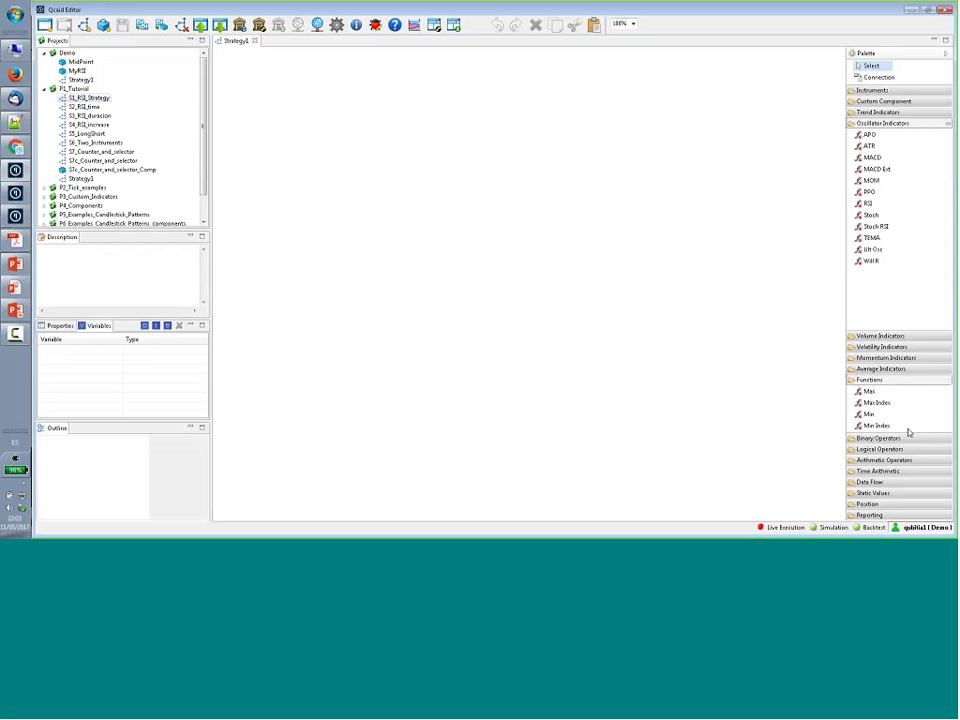
left_click(906, 441)
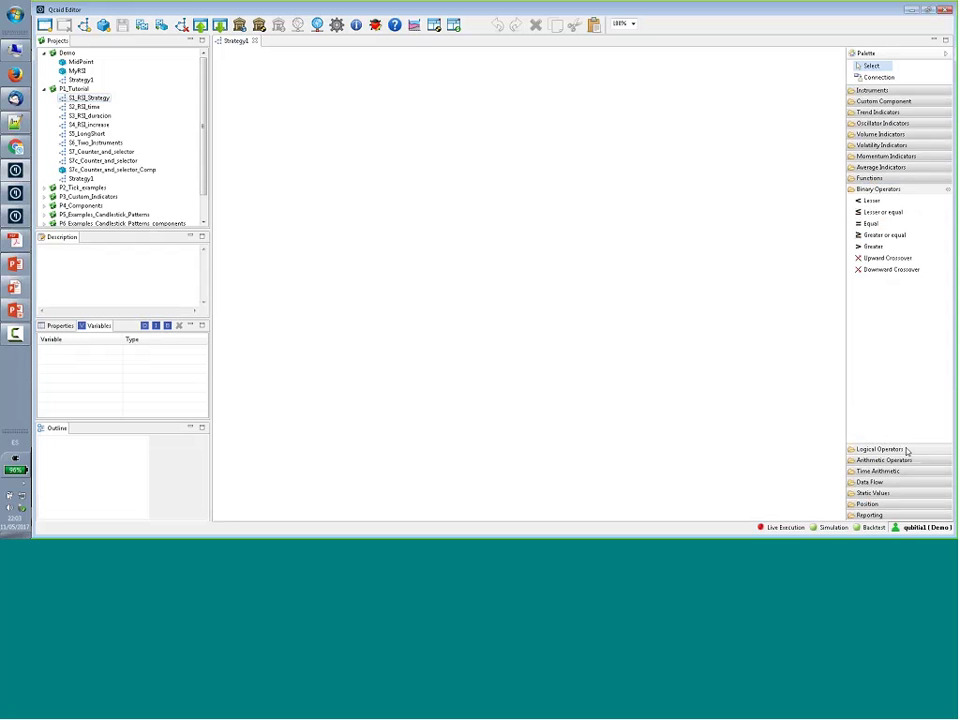
left_click(906, 451)
left_click(906, 452)
left_click(911, 471)
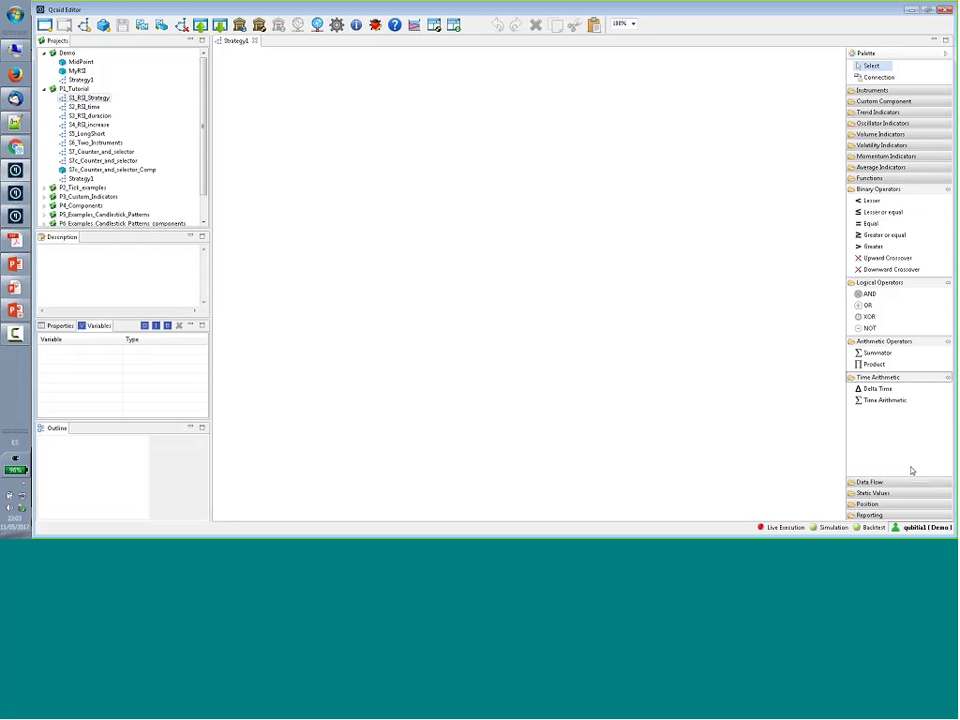
left_click(909, 482)
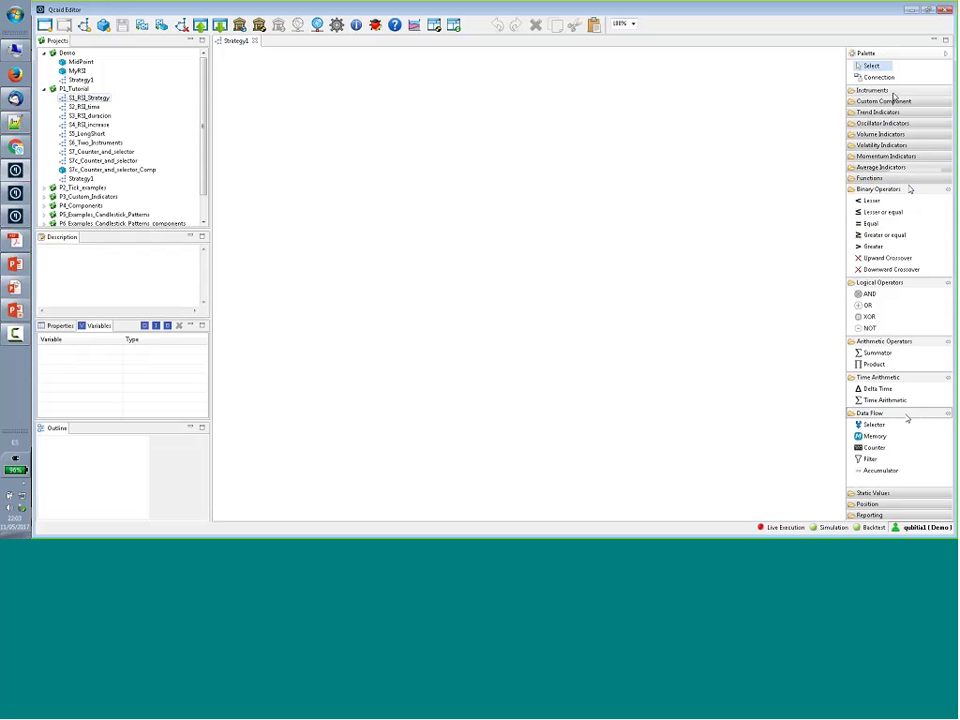
left_click(890, 91)
left_click(866, 101)
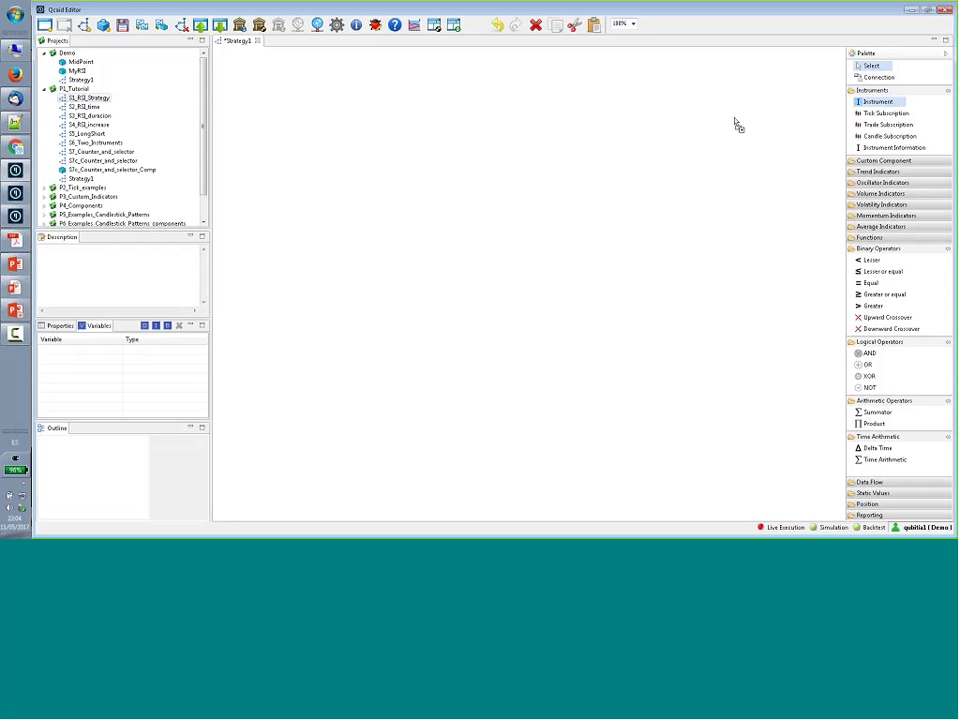
Place Instrument 1, Instrument 2, and Tick, Trade and Candle Subscription blocks on the canvas
left_click(748, 104)
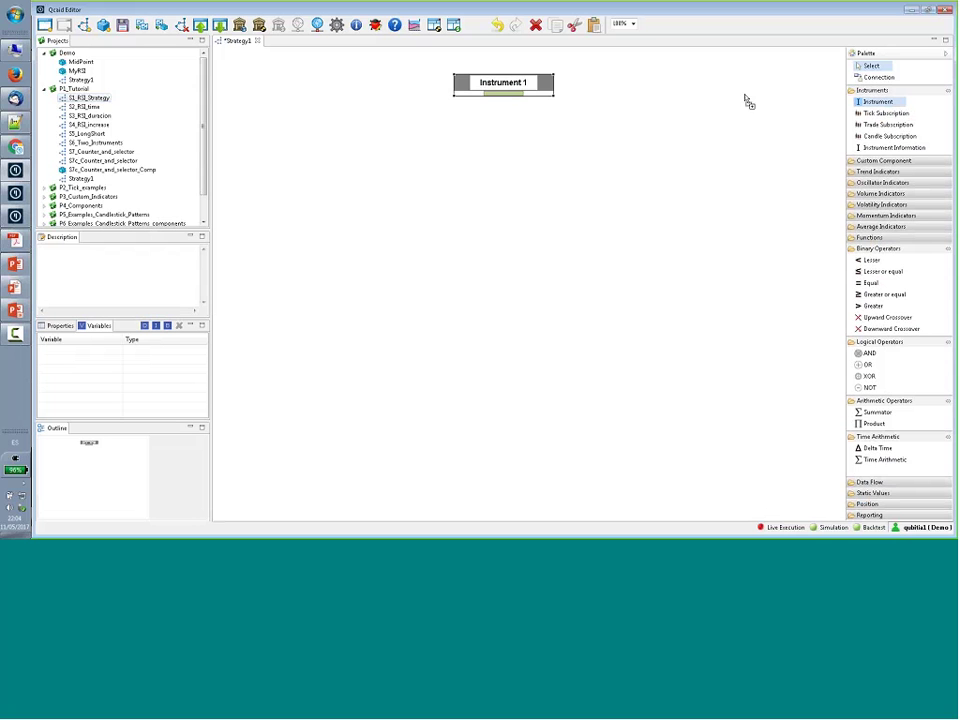
left_click(661, 82)
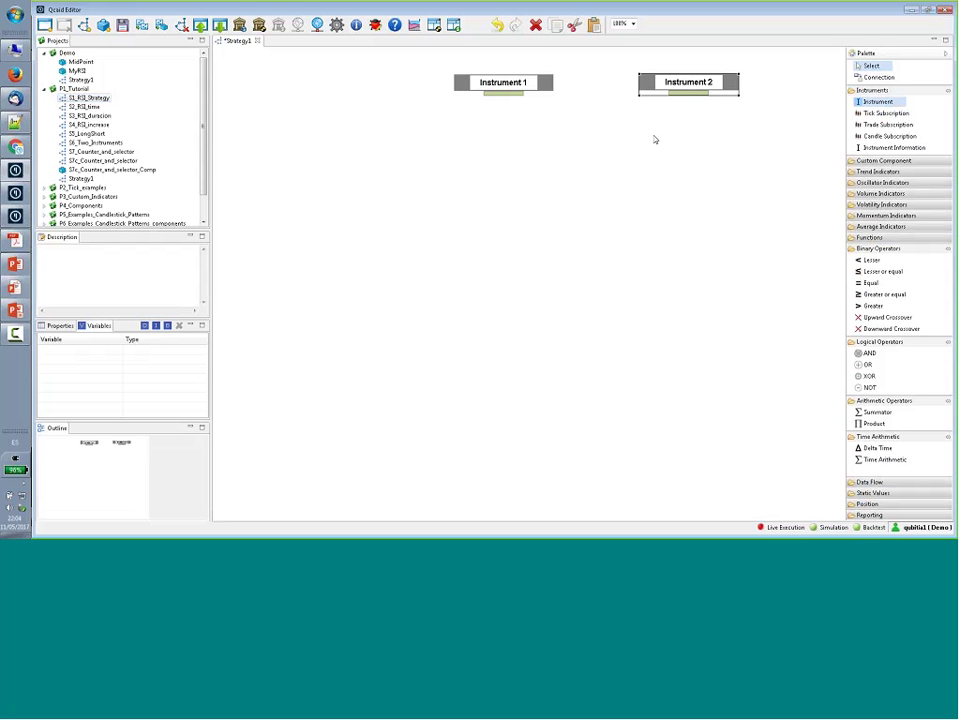
left_click(881, 114)
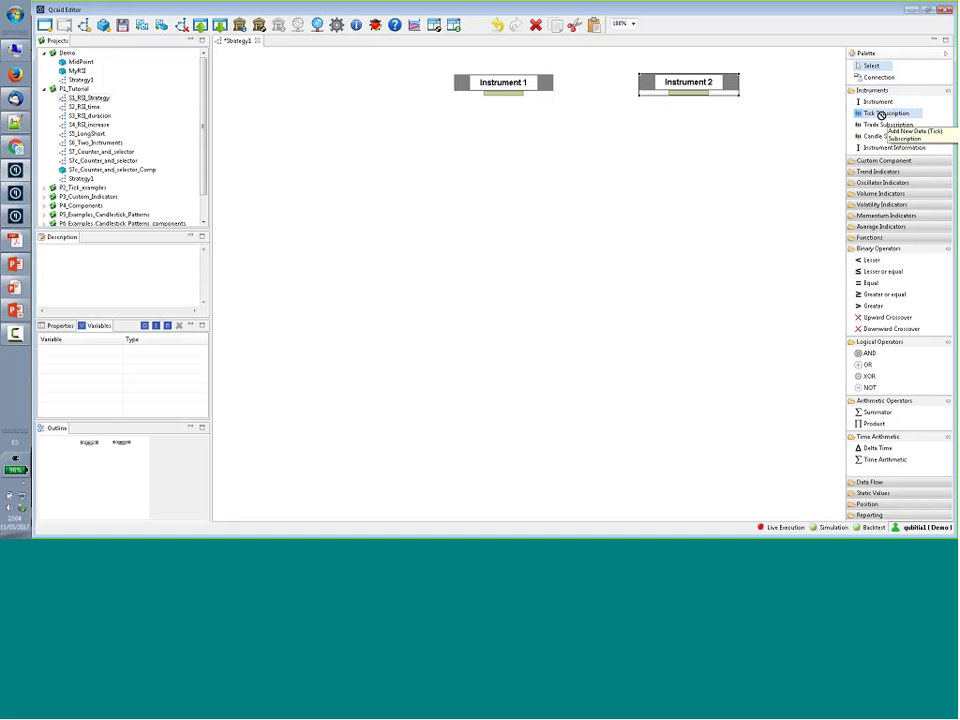
left_click(729, 132)
left_click(882, 125)
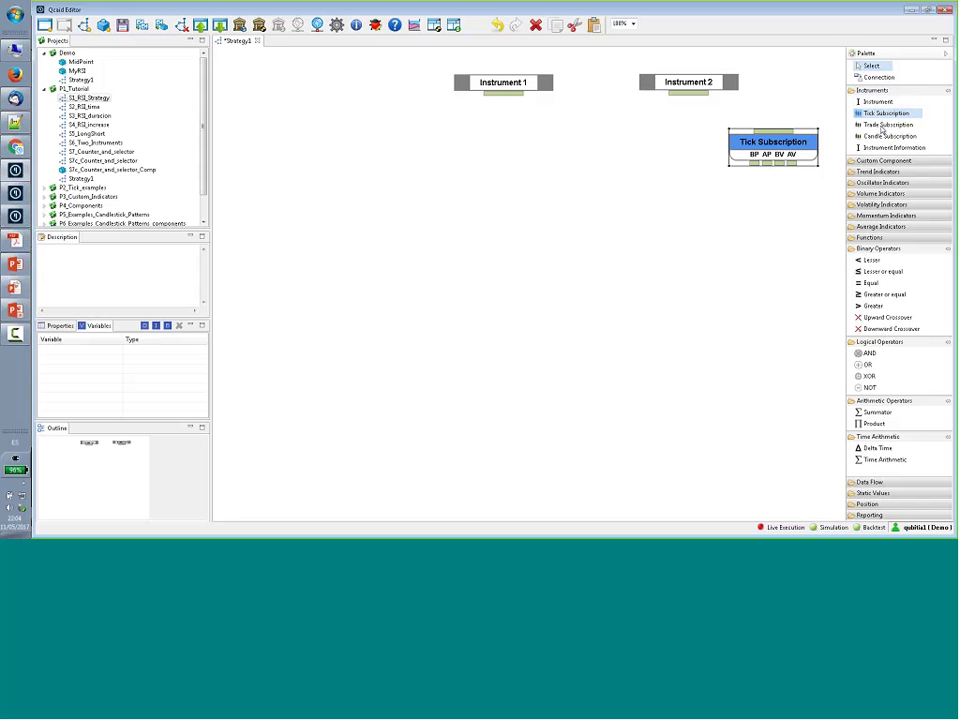
left_click(626, 130)
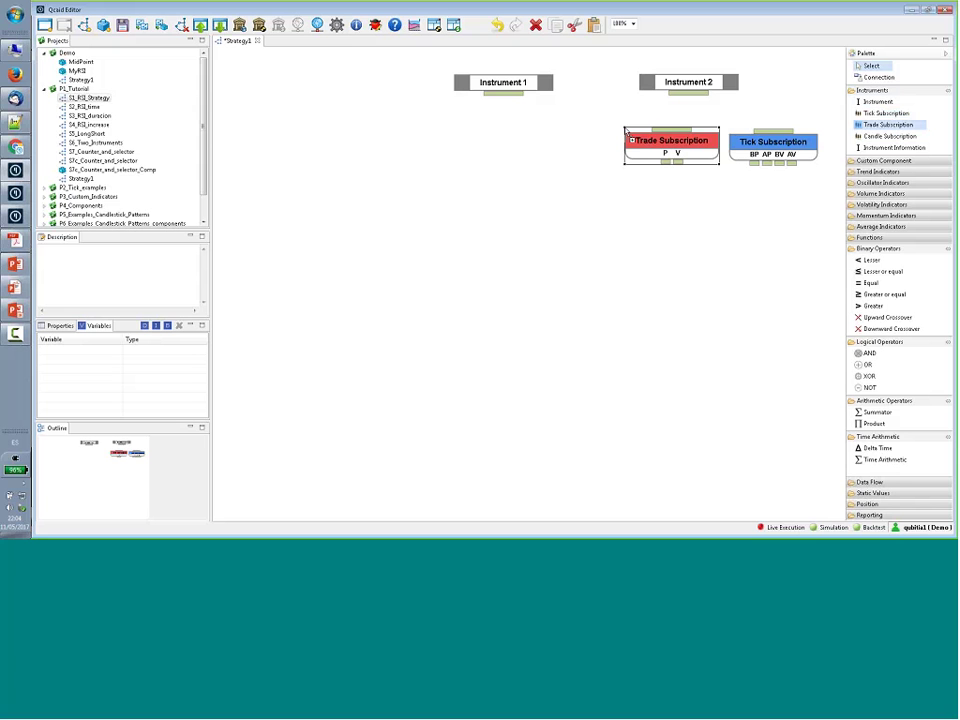
left_click(889, 136)
left_click(458, 131)
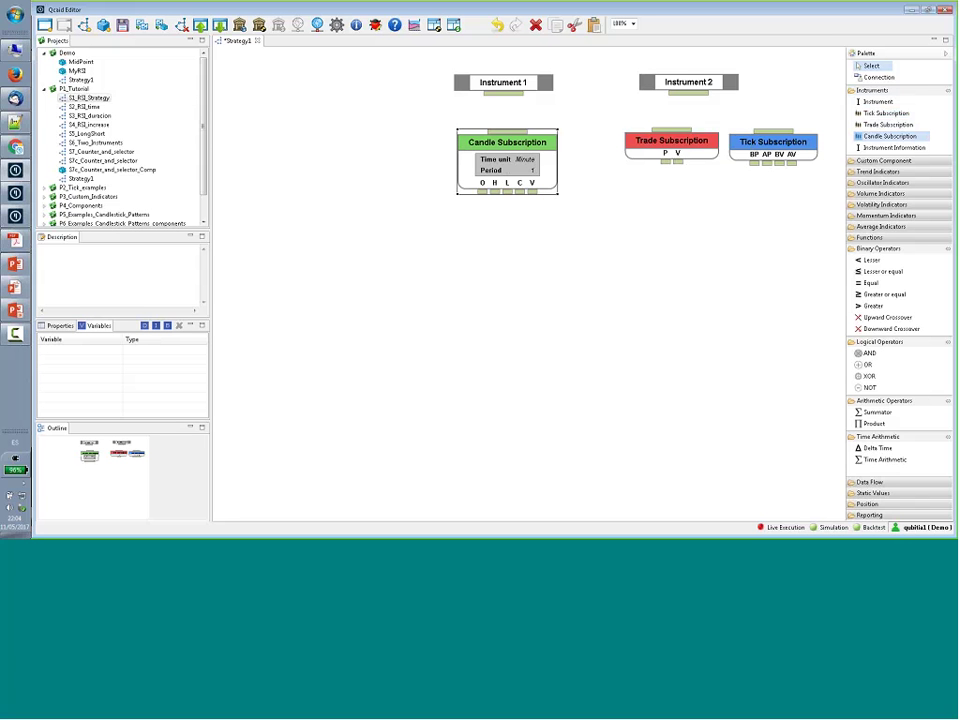
Set the Candle Subscription to a period of 3 with Minute as the time unit
left_click(533, 172)
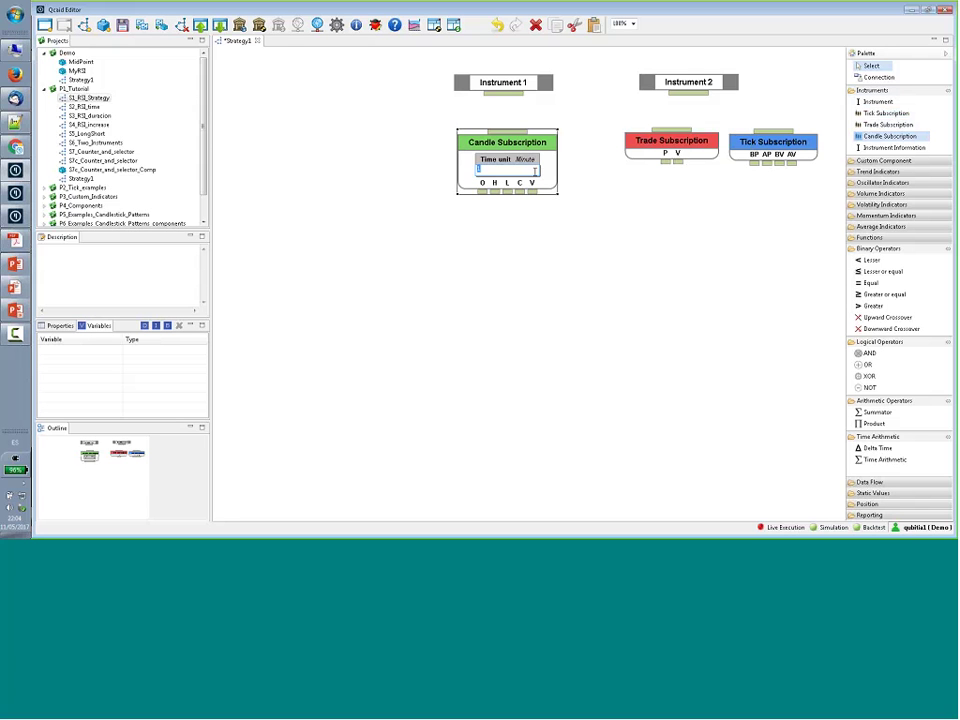
left_click(590, 162)
left_click(529, 160)
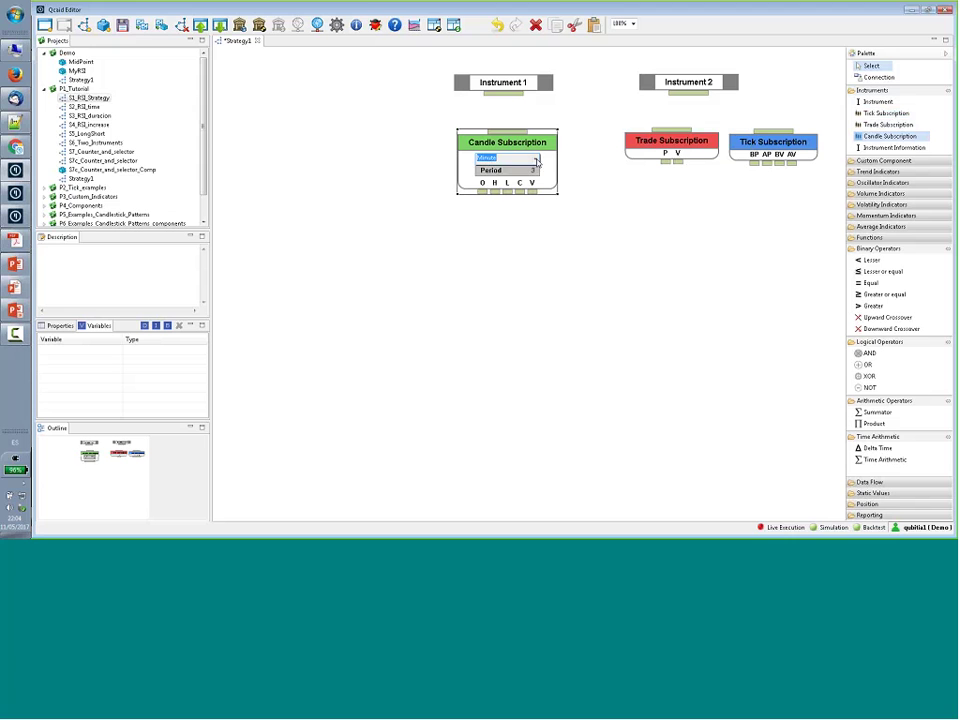
left_click(536, 161)
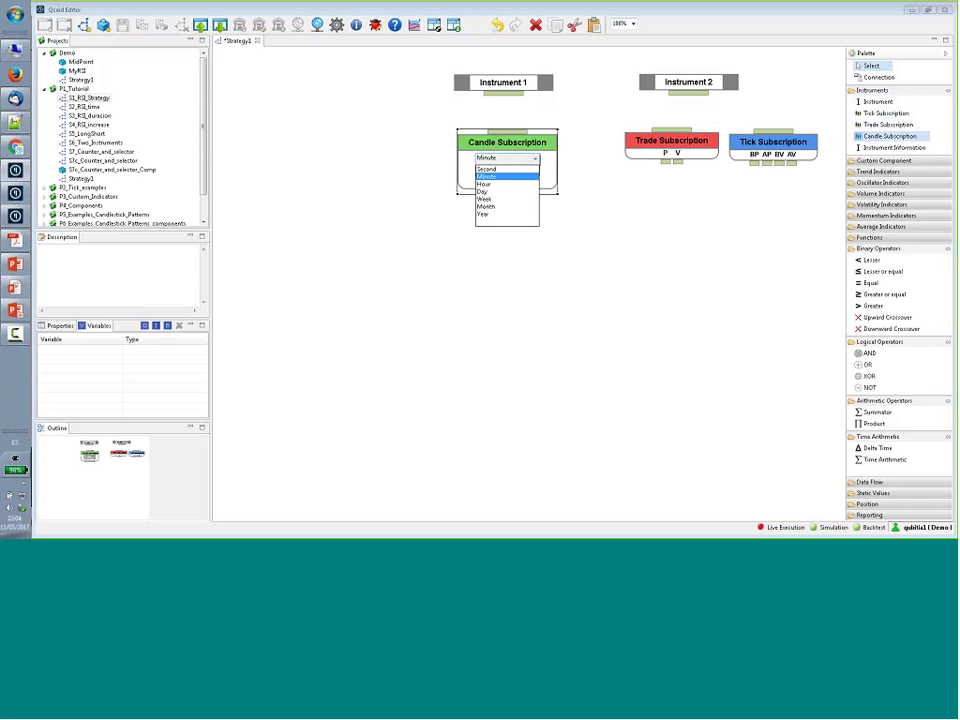
left_click(575, 136)
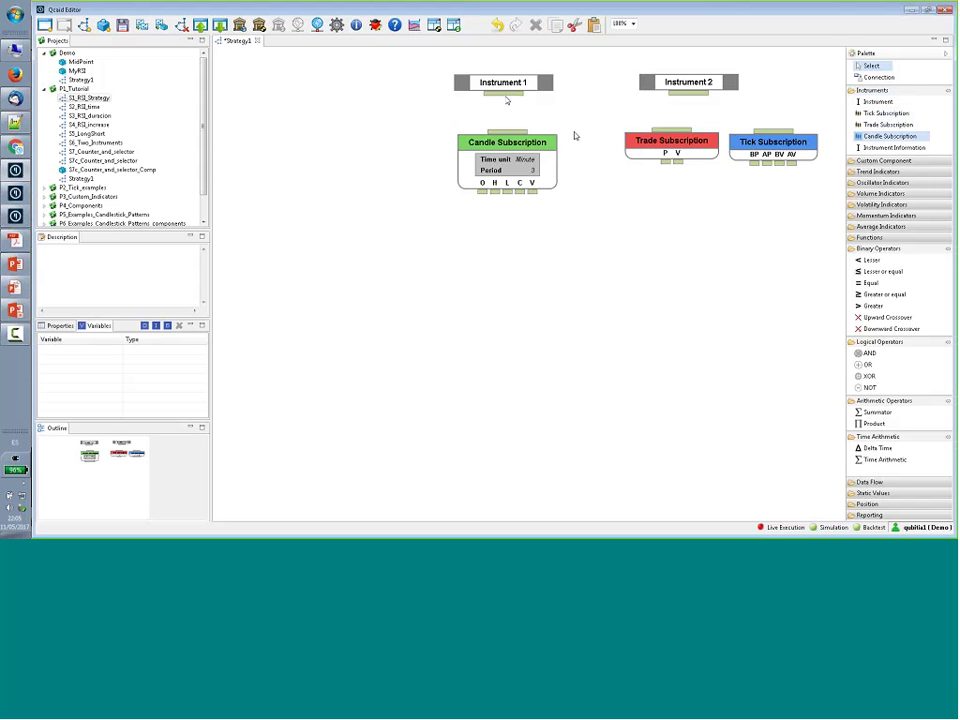
Wire Instrument 1 to Candle and Instrument 2 to Trade subscriptions; add an RSI fed by candle close
left_click_drag(508, 95, 508, 131)
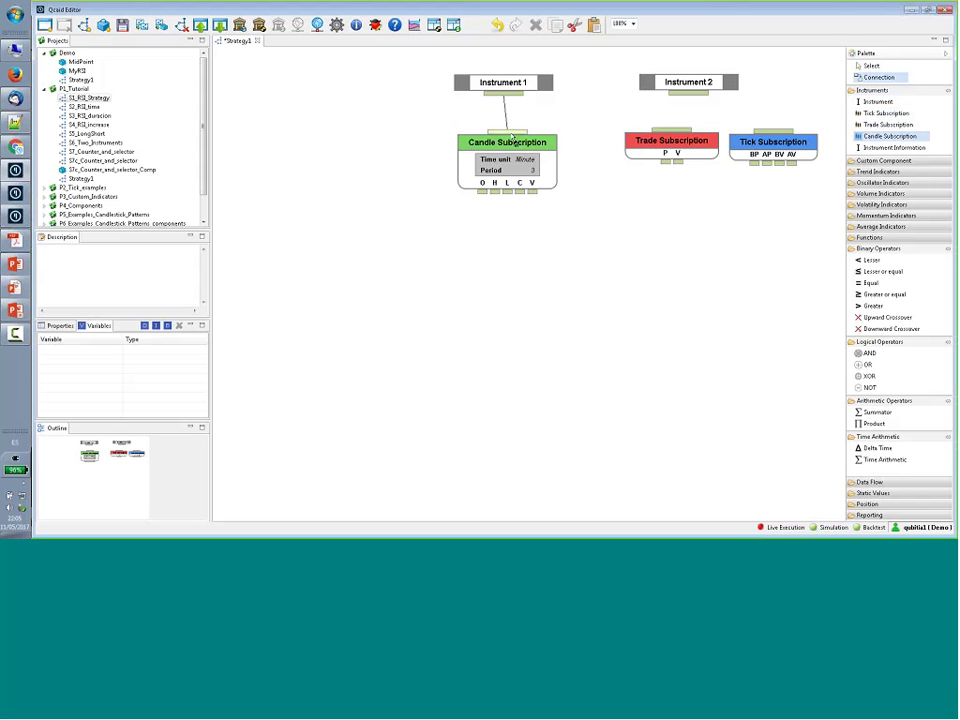
left_click_drag(689, 94, 776, 133)
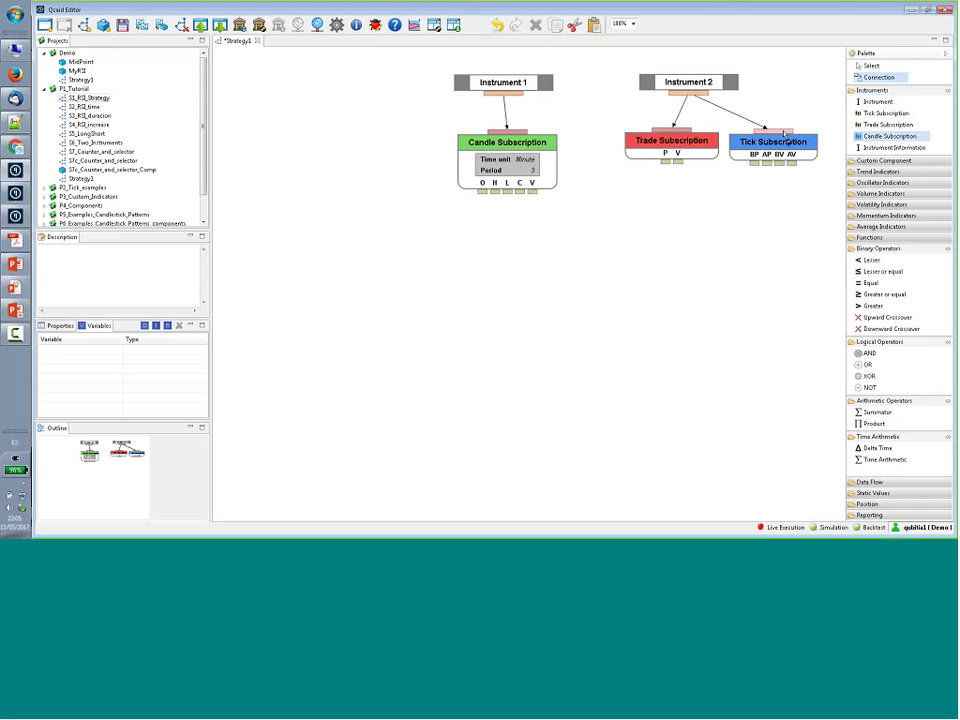
left_click(868, 183)
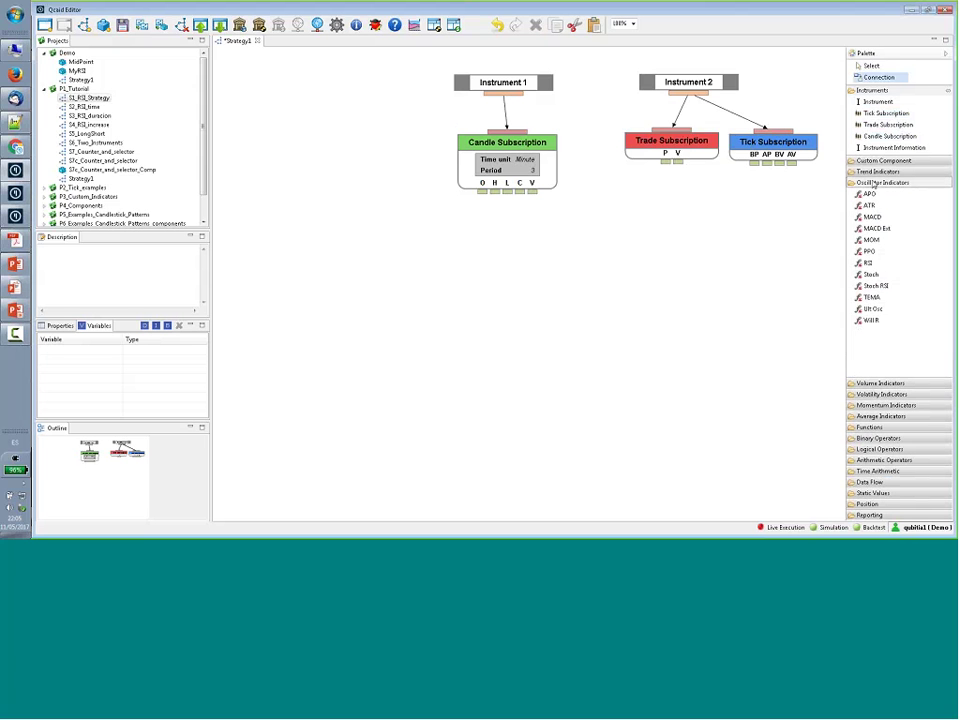
left_click(870, 263)
left_click(501, 236)
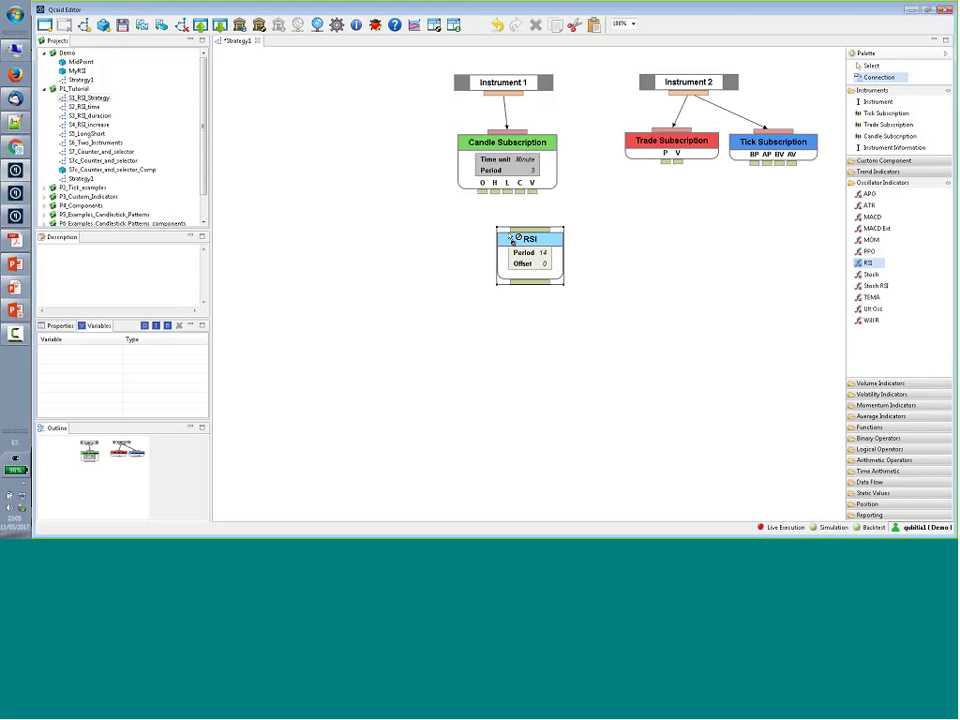
left_click_drag(512, 238, 521, 196)
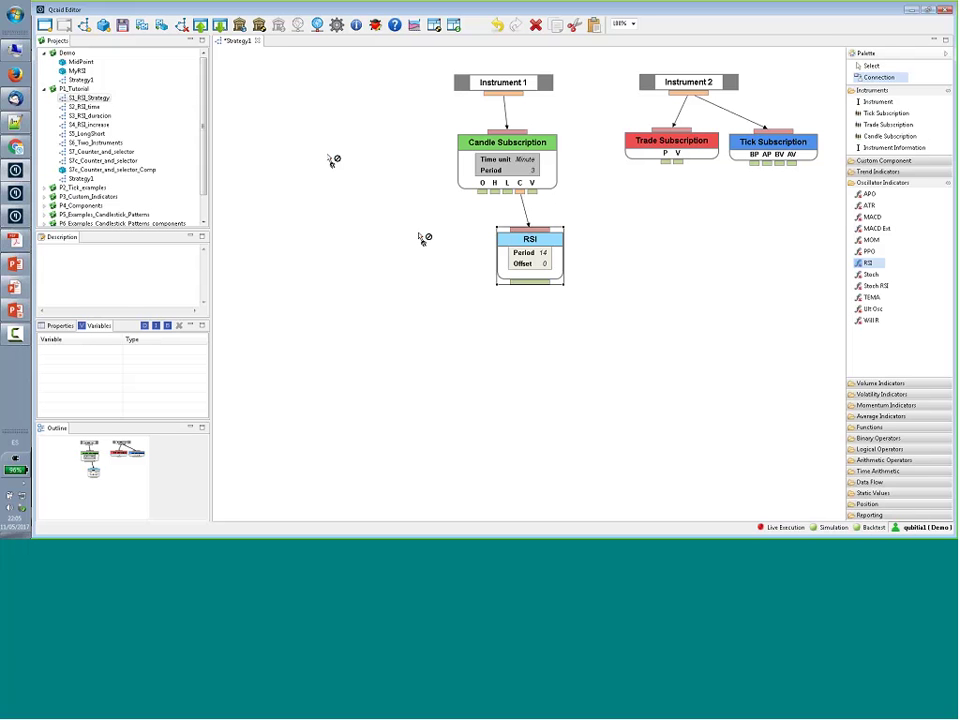
key("Escape")
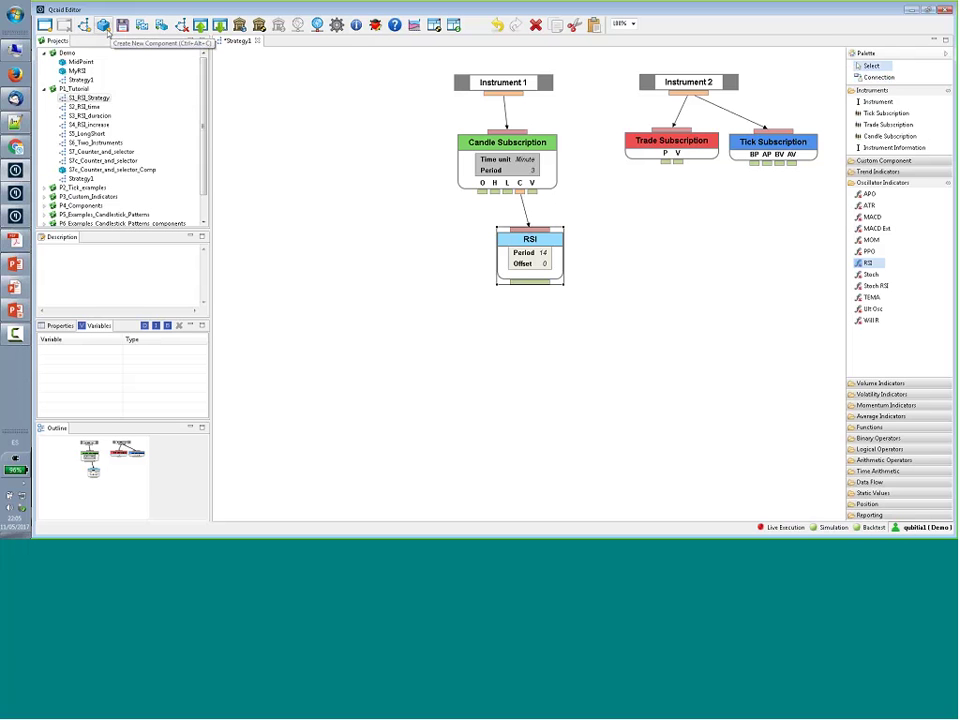
Create a new component Component1 with Input 1, Input 2 and an output block
left_click(104, 26)
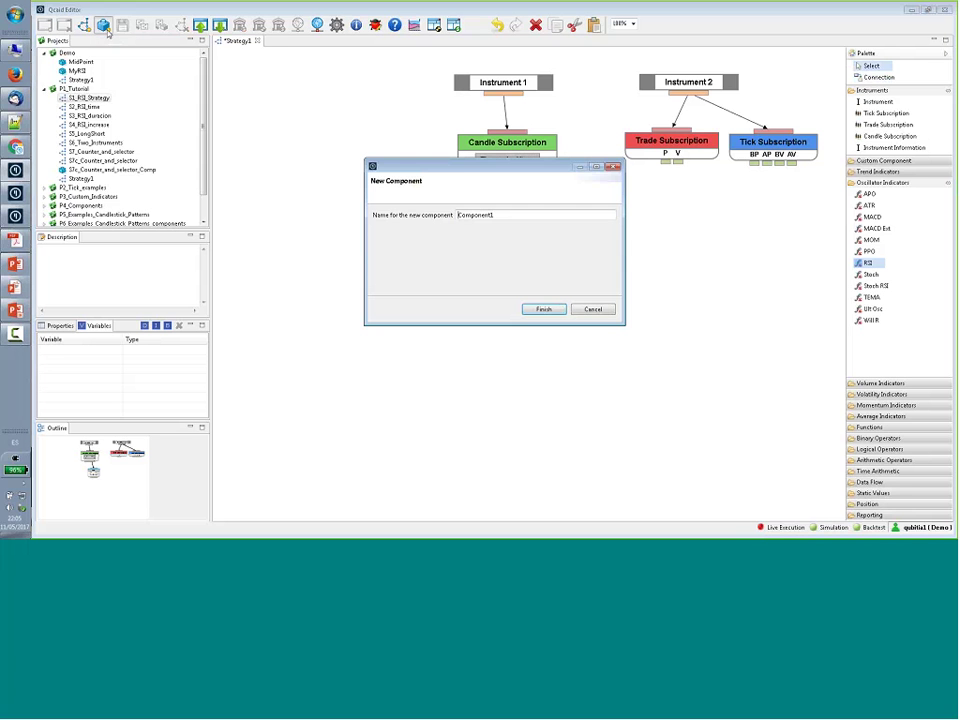
left_click(543, 309)
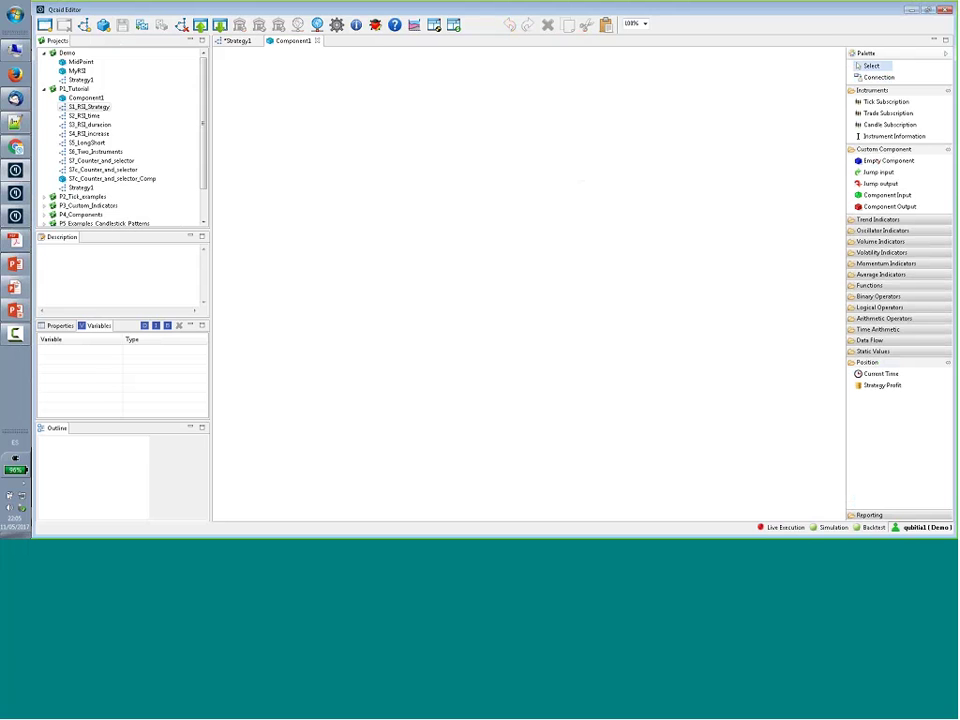
left_click(887, 195)
left_click(440, 105)
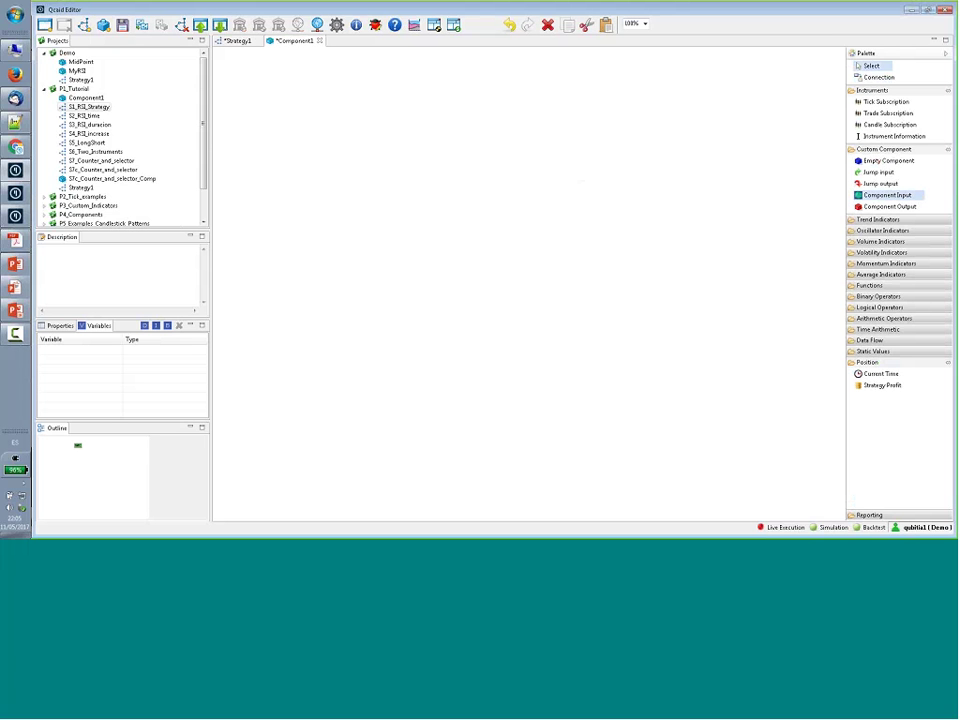
left_click(522, 88)
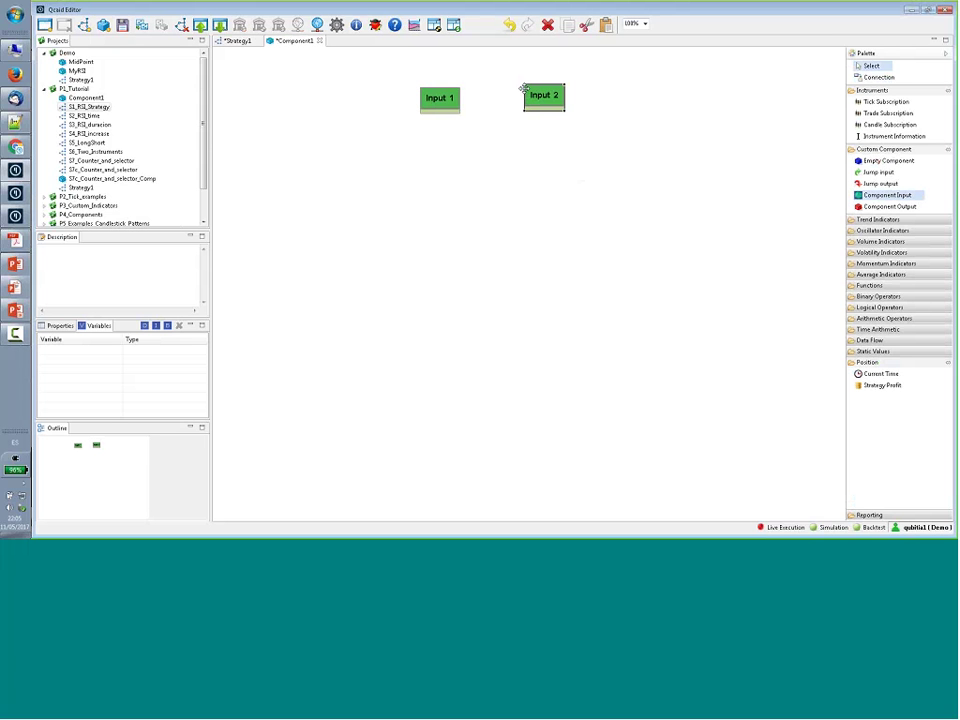
left_click(889, 206)
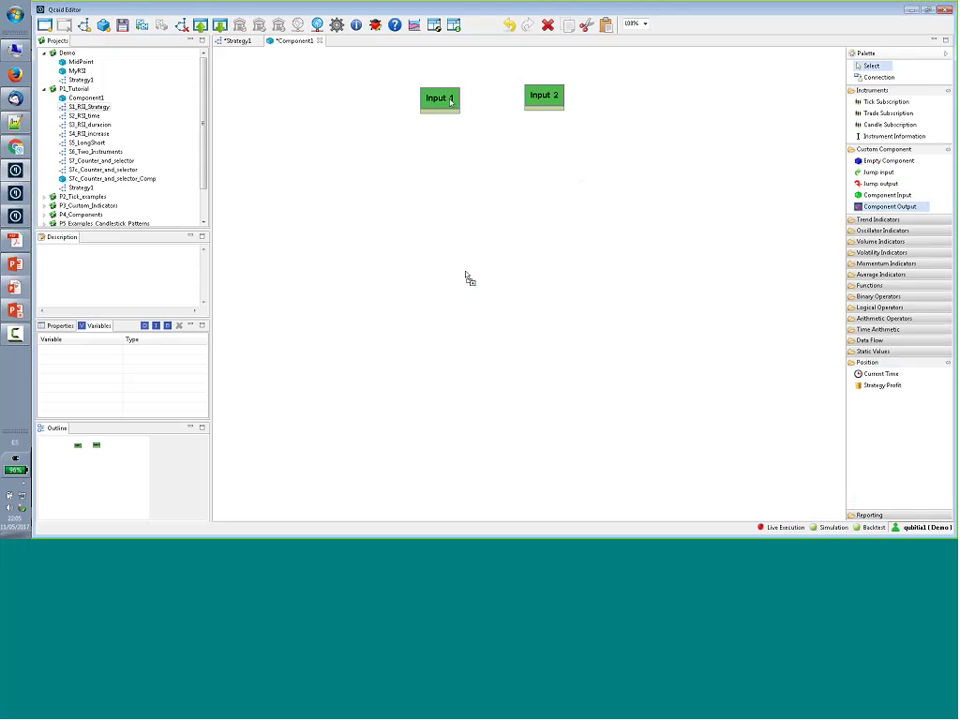
left_click(466, 274)
Rename the Input 1 block to 'Name'
double_click(450, 100)
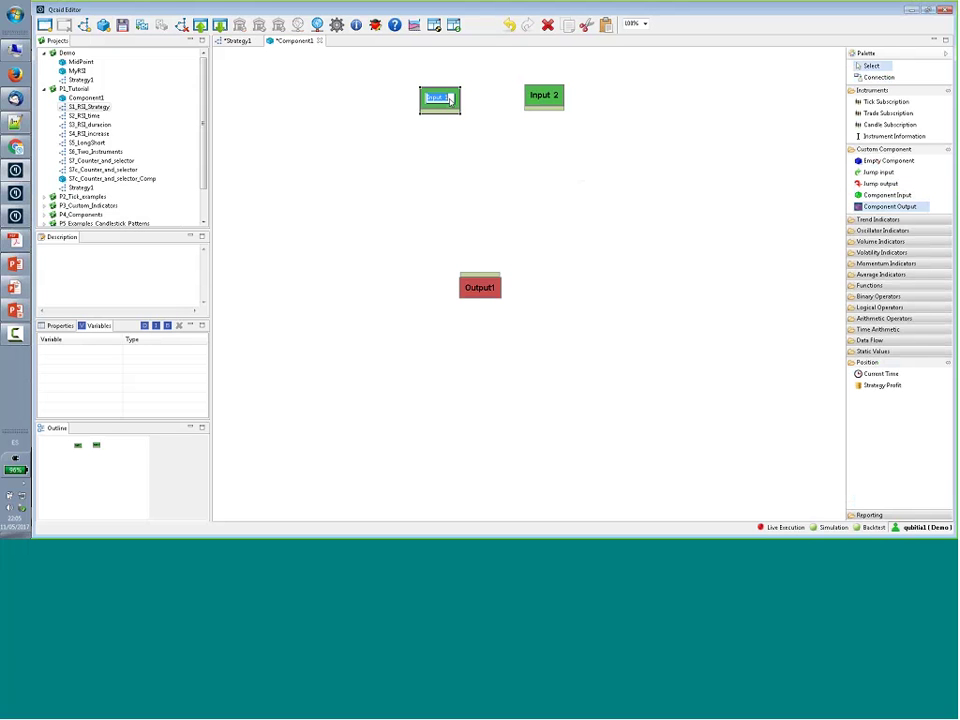
type("Name")
key("Return")
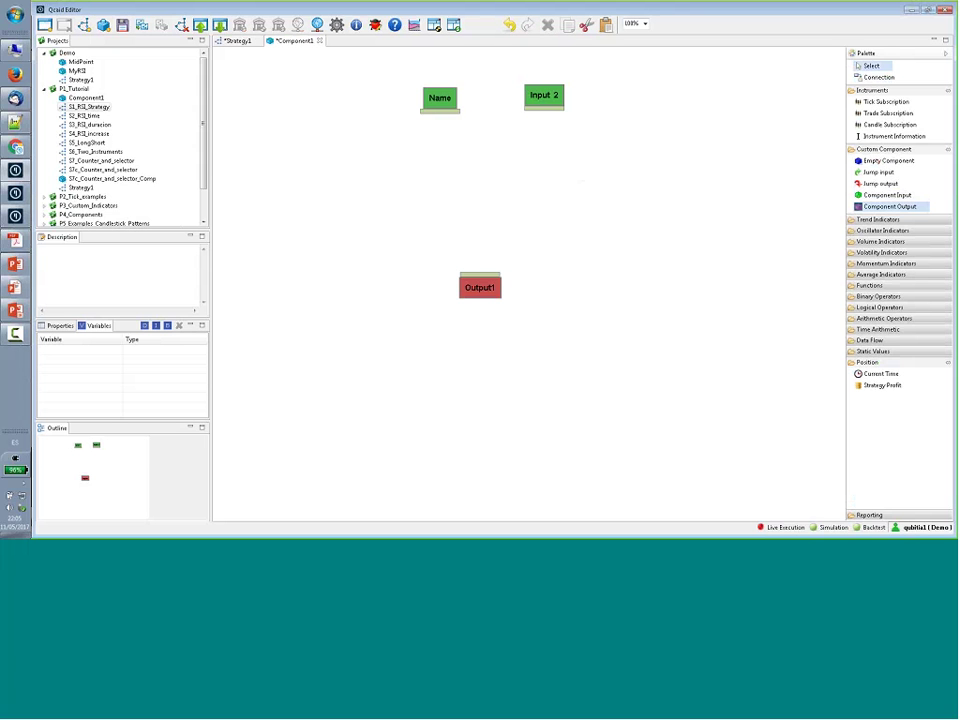
Open MyRSI's diagram, inspect the MidPoint (Copy) sub-diagram's sum block, then return to MyRSI
double_click(79, 72)
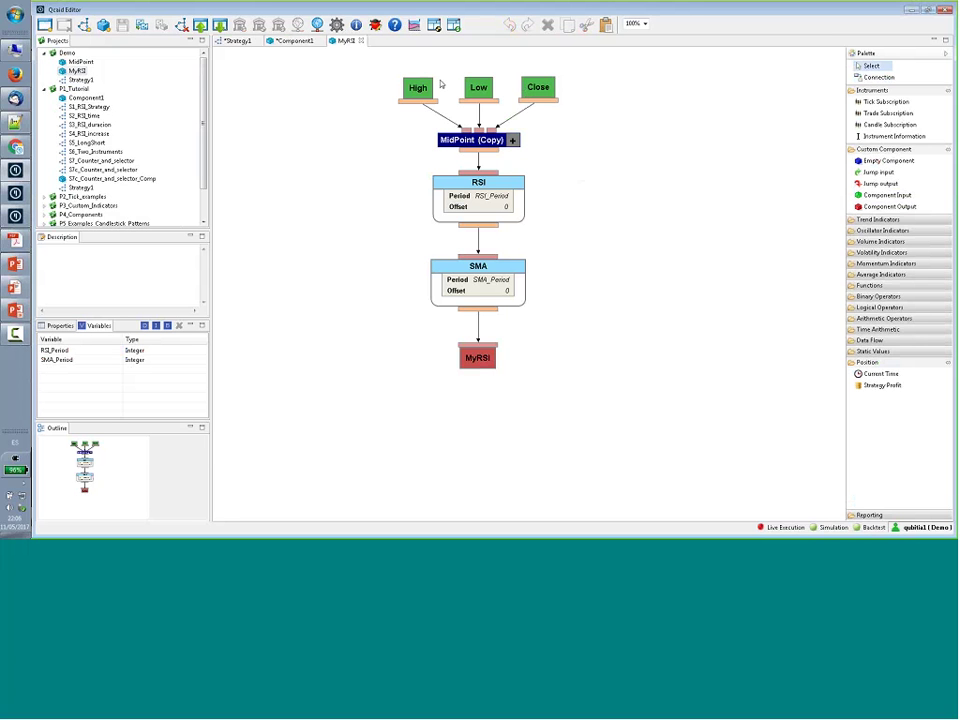
left_click(462, 141)
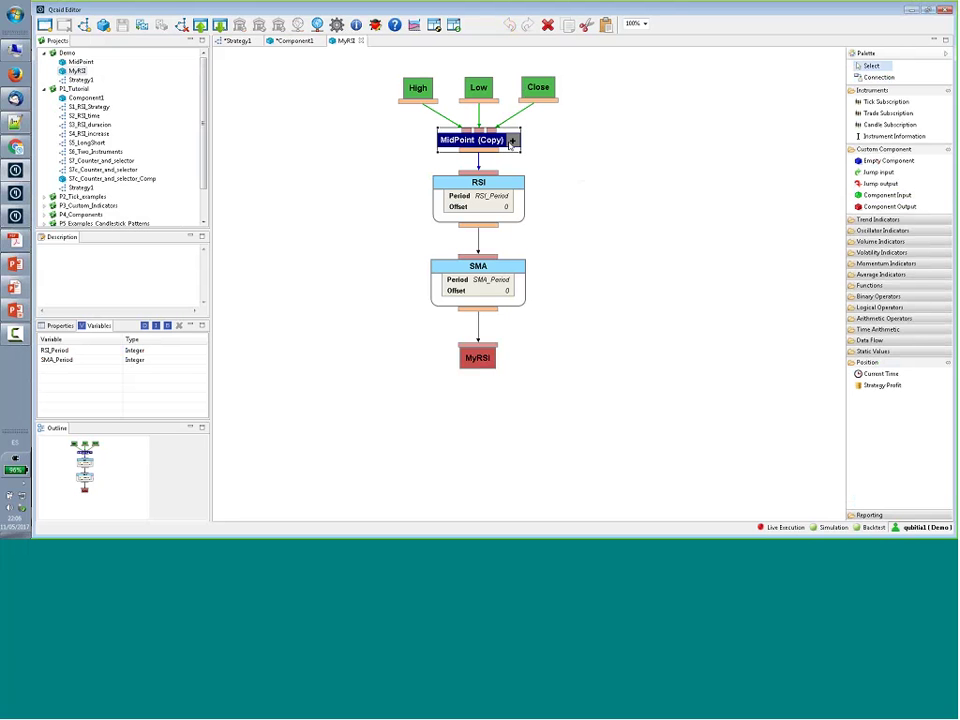
left_click(511, 143)
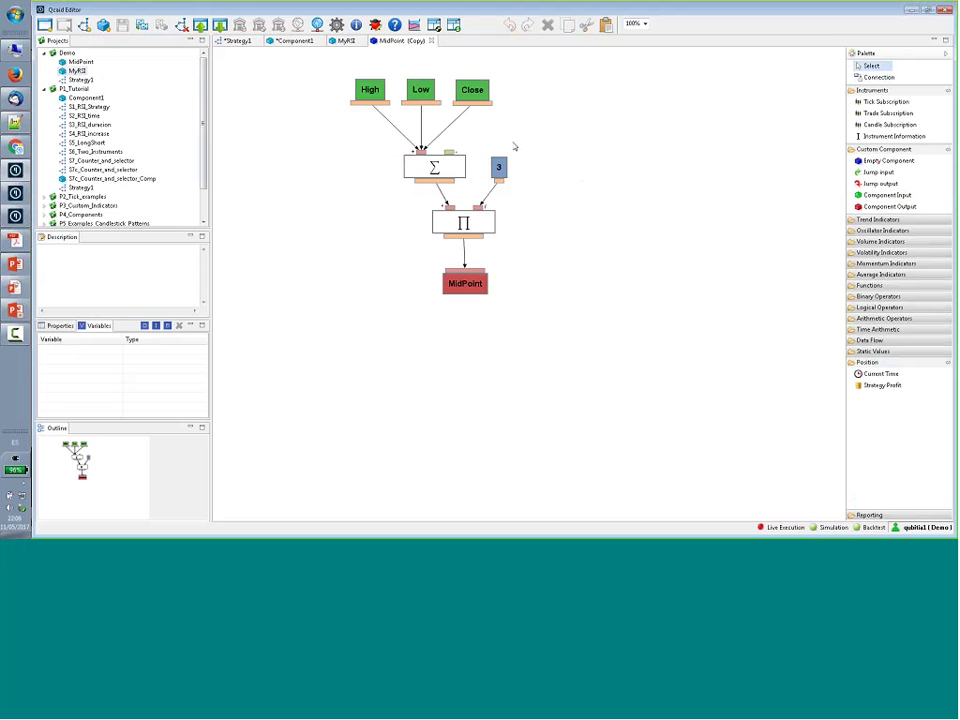
left_click(436, 165)
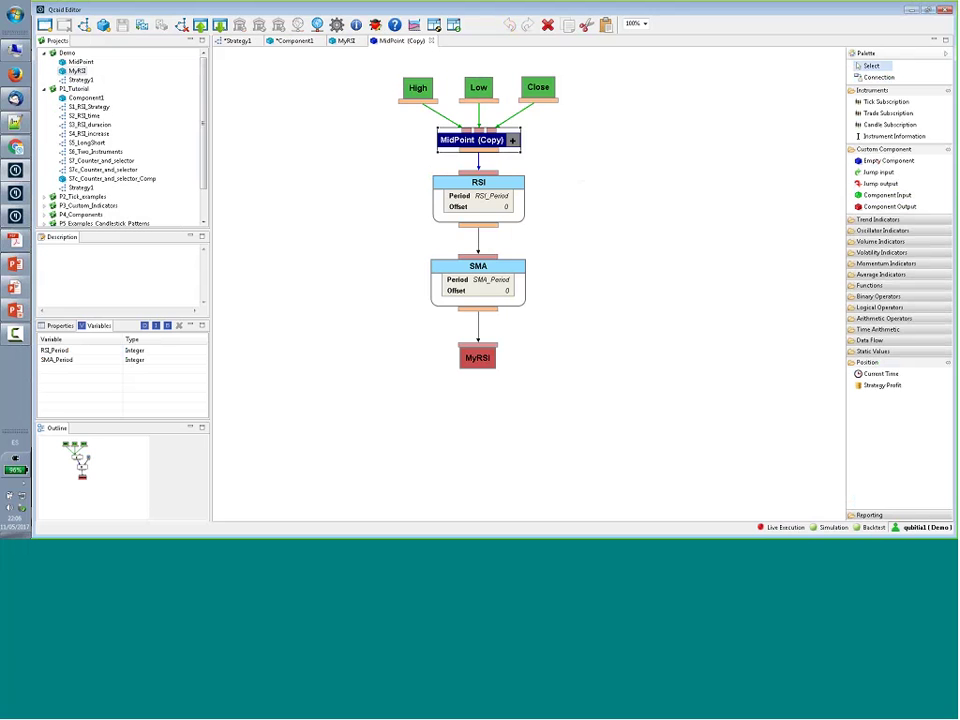
left_click(346, 40)
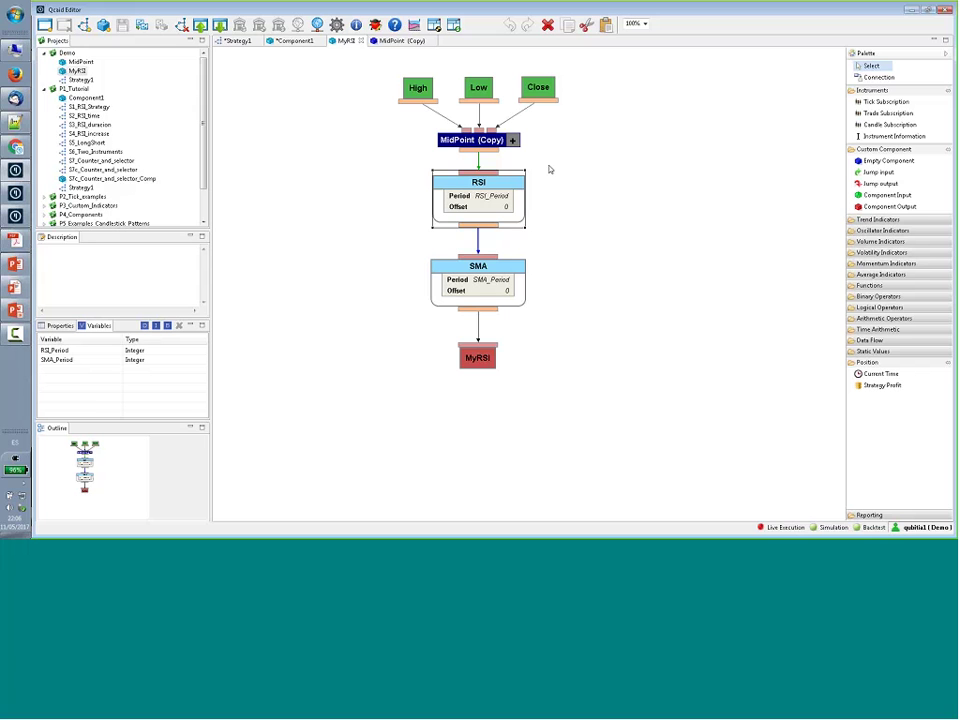
key("Down")
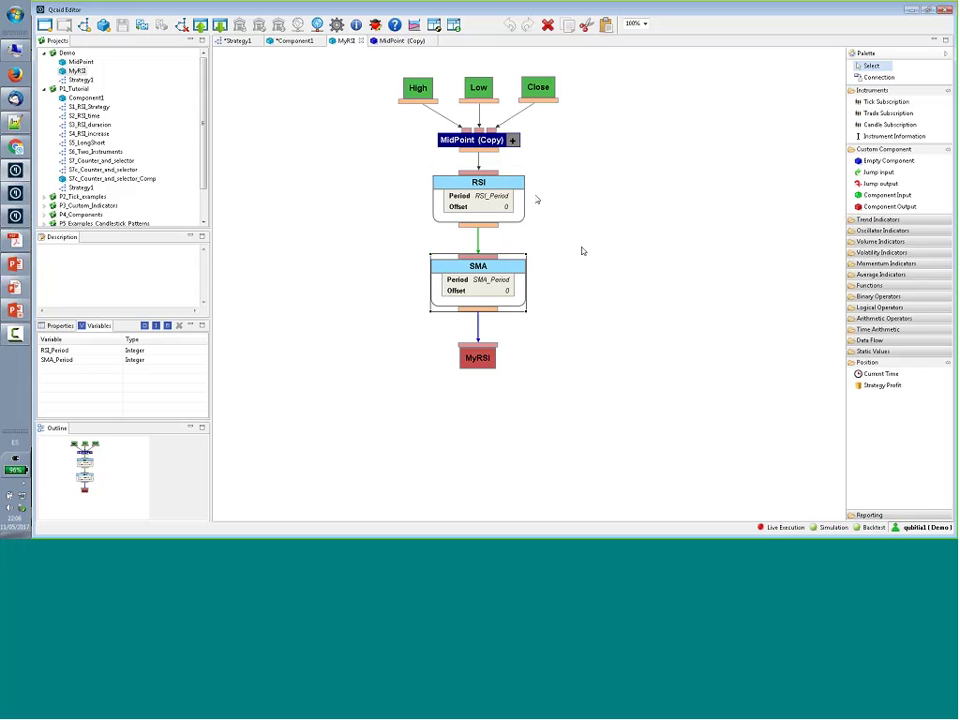
left_click(75, 76)
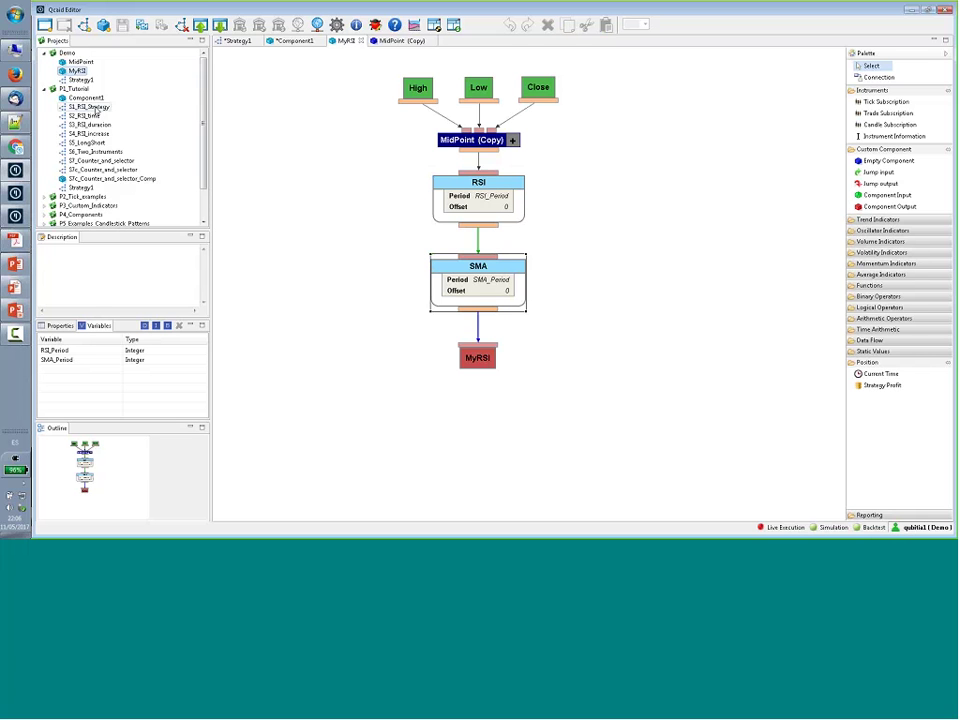
Duplicate S1_RSI_Strategy within P1_Tutorial as S1_RSI_Strategy_copy and open the copy
left_click(90, 106)
double_click(90, 106)
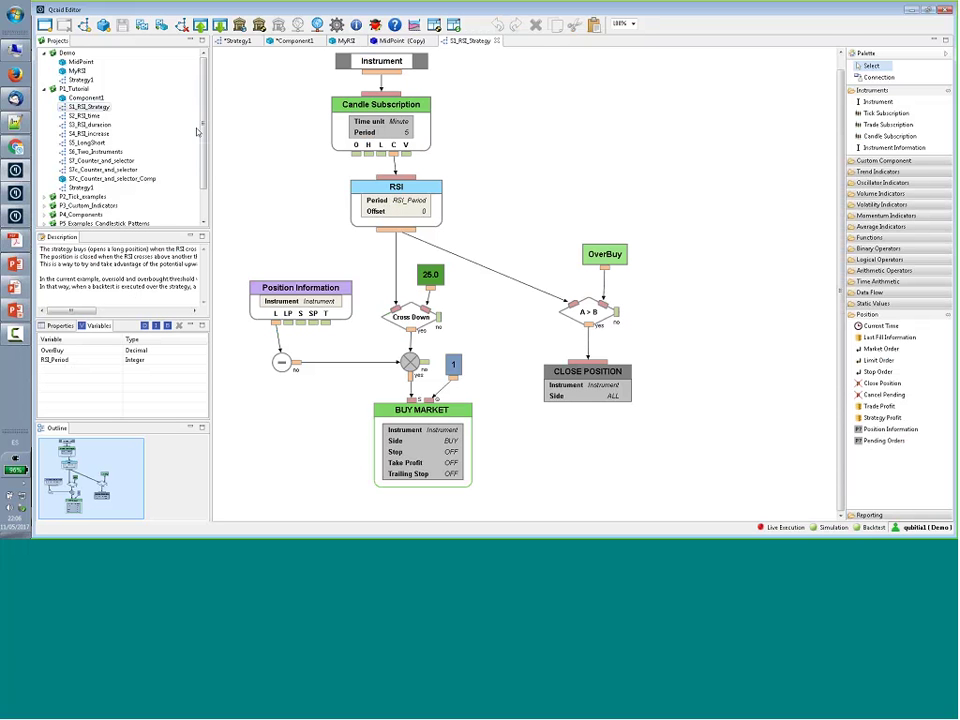
right_click(102, 108)
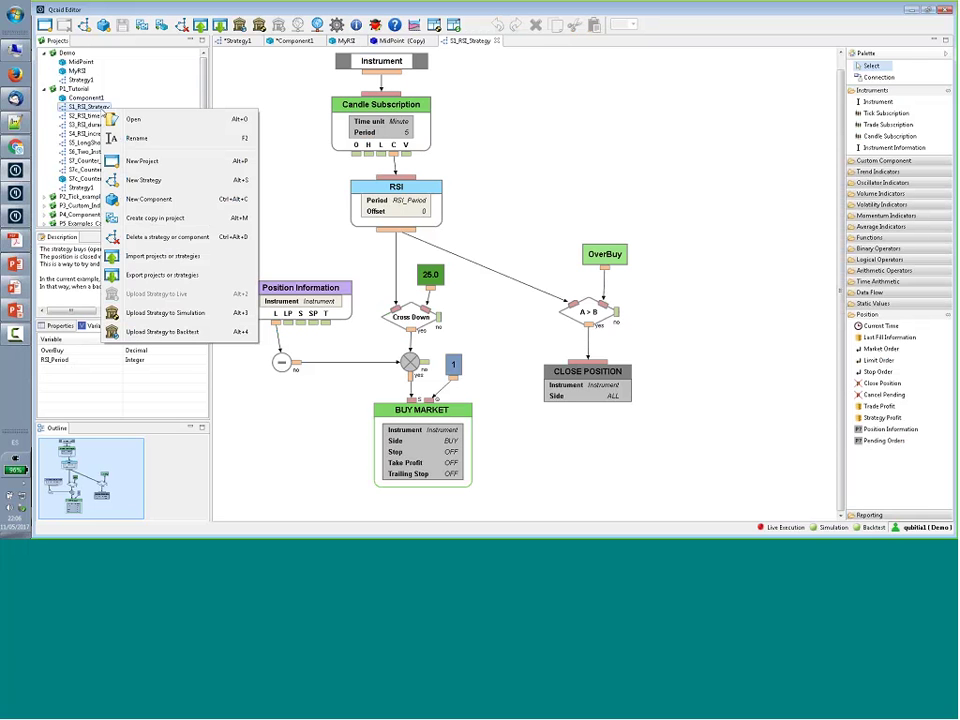
left_click(180, 217)
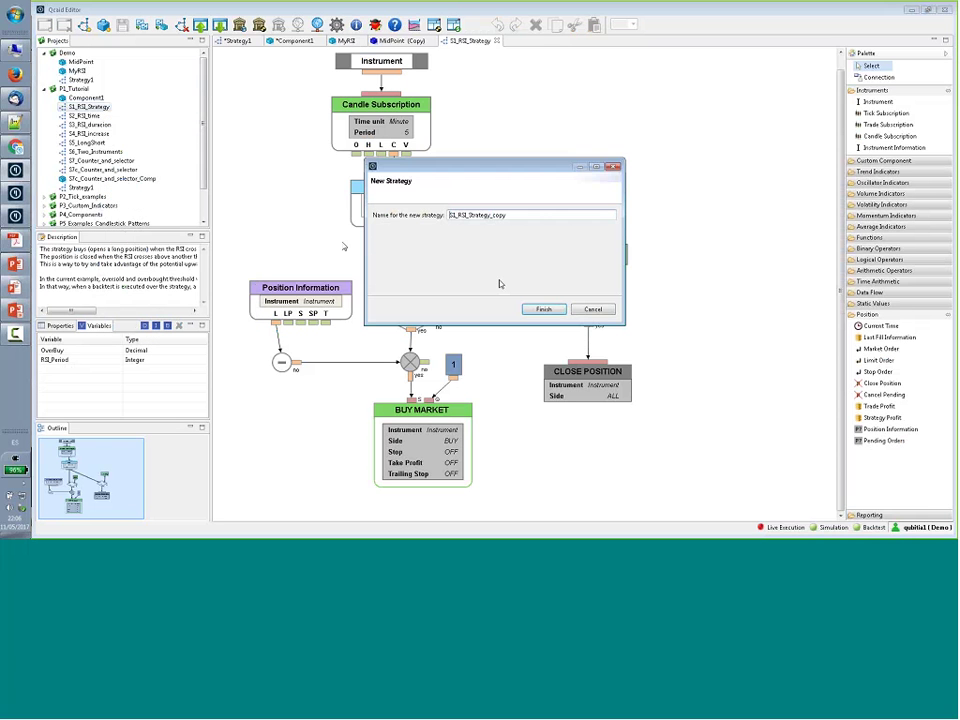
left_click(543, 309)
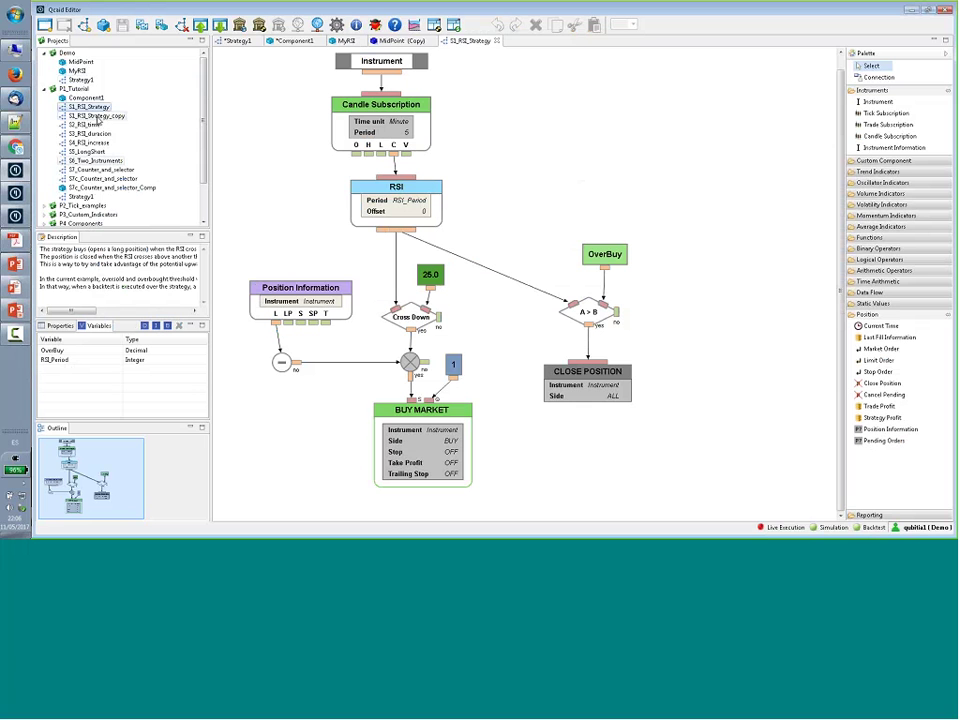
double_click(112, 117)
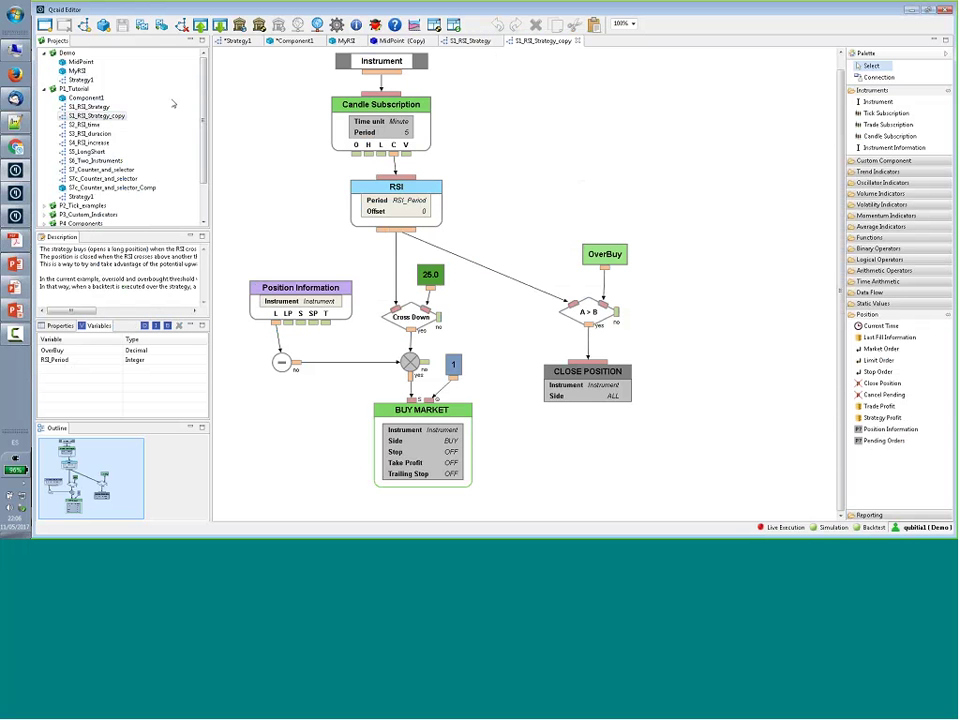
Replace the RSI block with MyRSI (Copy) under Candle Subscription, fed by the candle close
left_click_drag(77, 70, 308, 190)
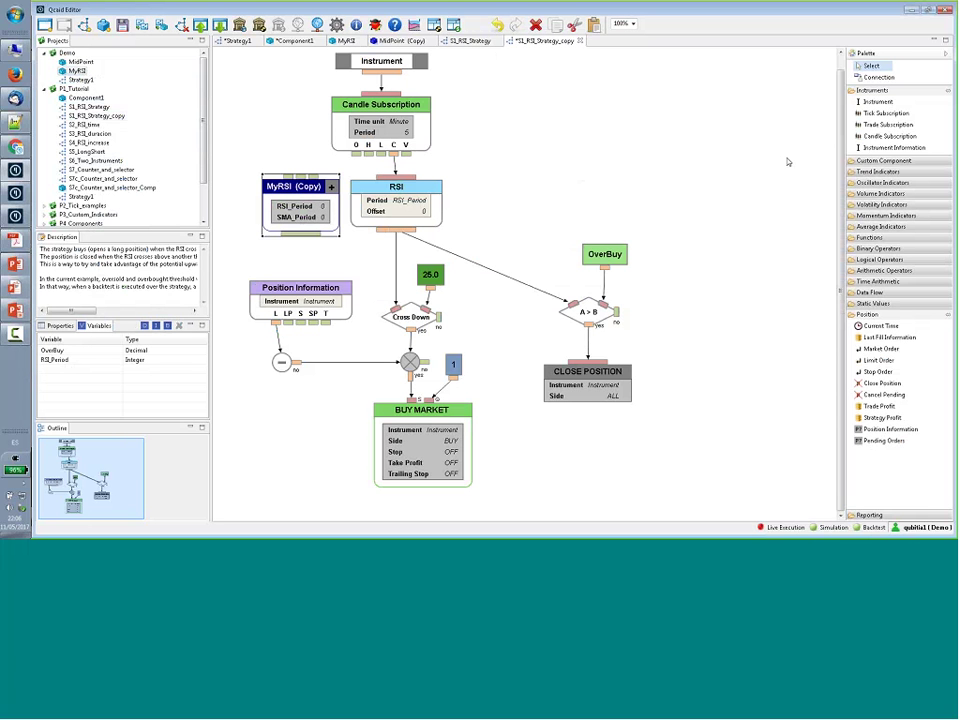
left_click(410, 194)
key("Delete")
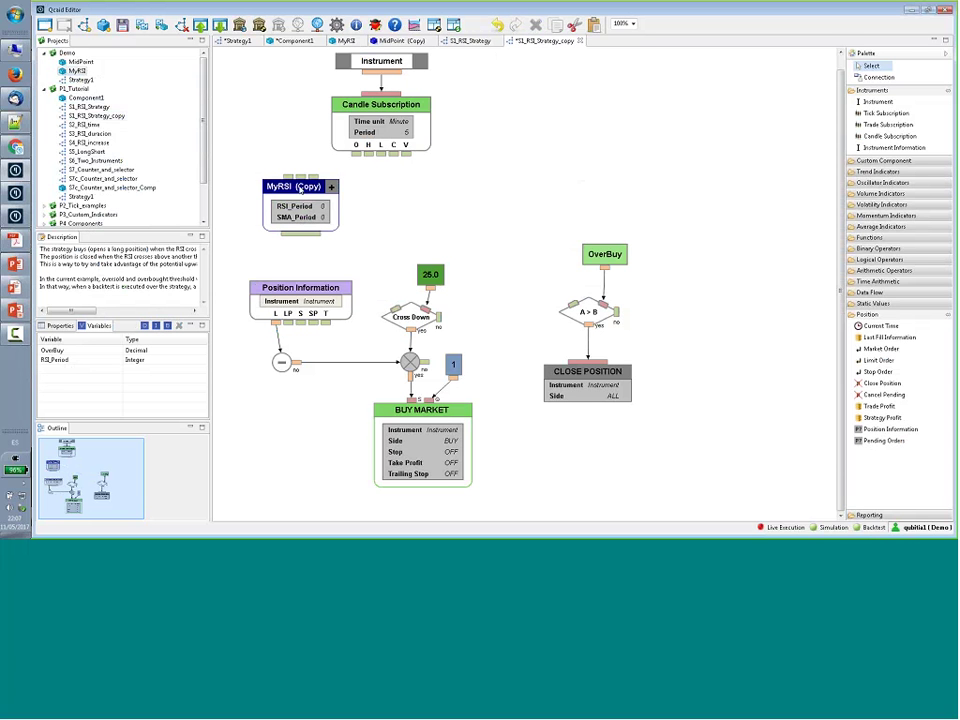
left_click_drag(298, 189, 366, 188)
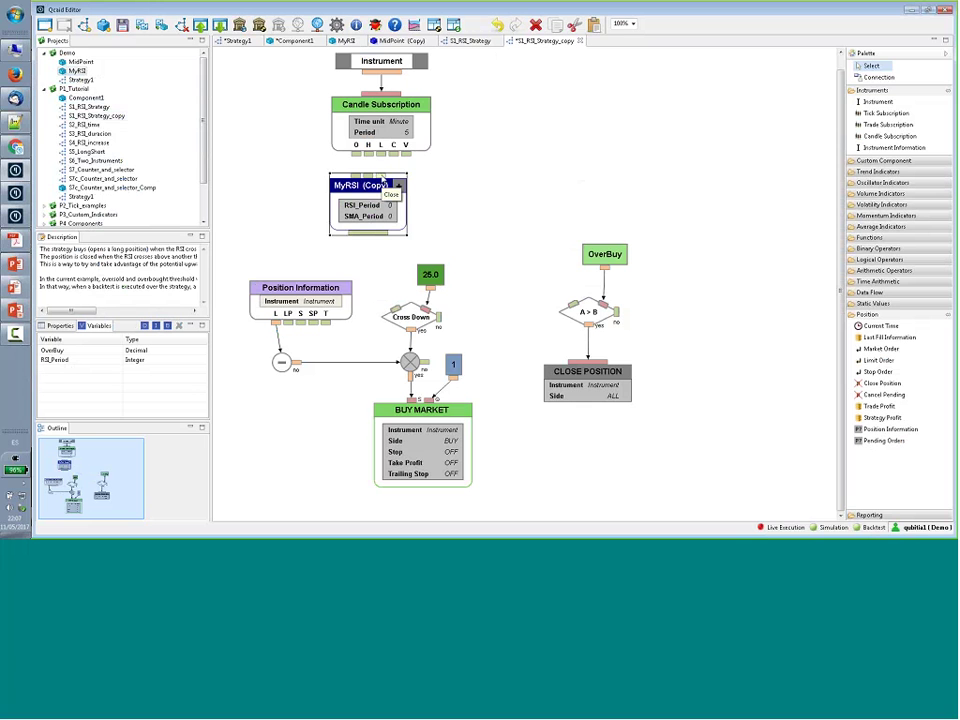
left_click(879, 77)
left_click_drag(393, 153, 369, 154)
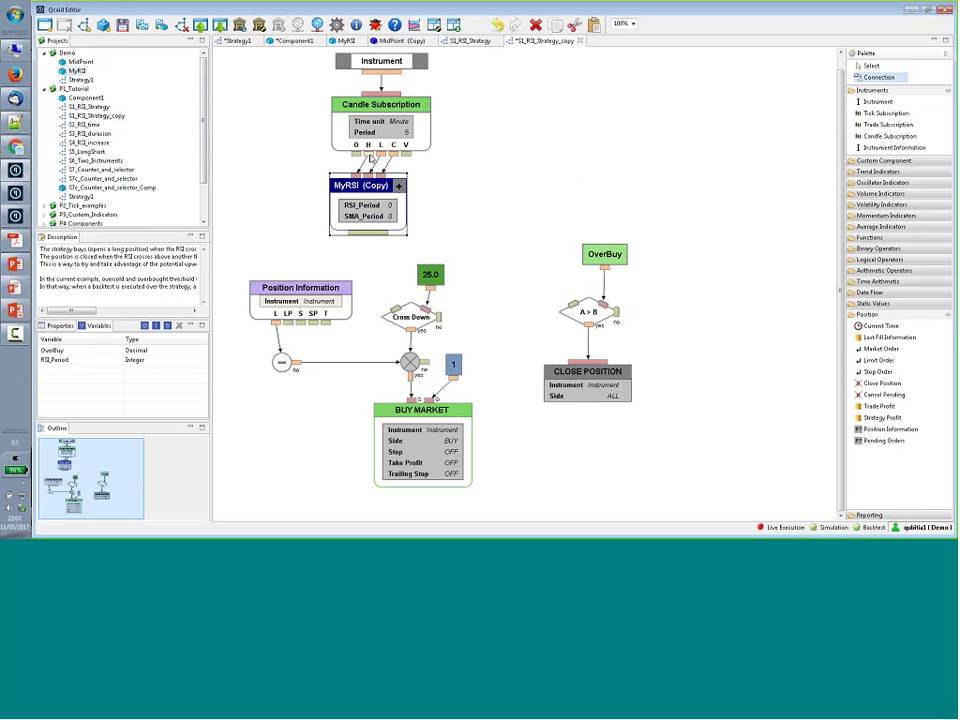
key("Escape")
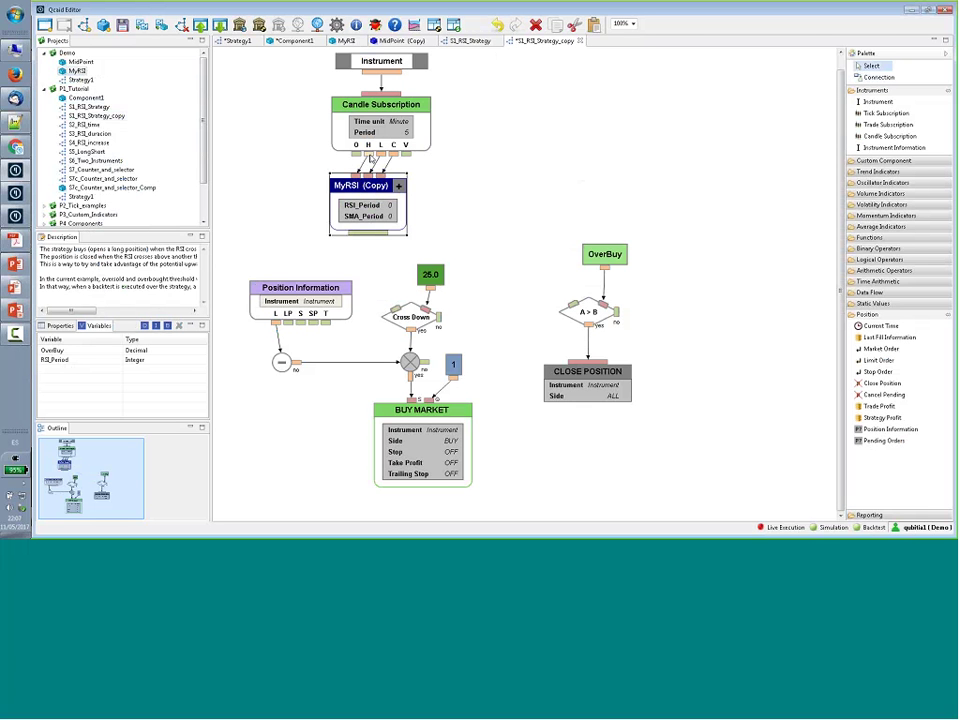
Reposition MyRSI (Copy) and connect its output to the Cross Down block
left_click_drag(384, 205, 412, 203)
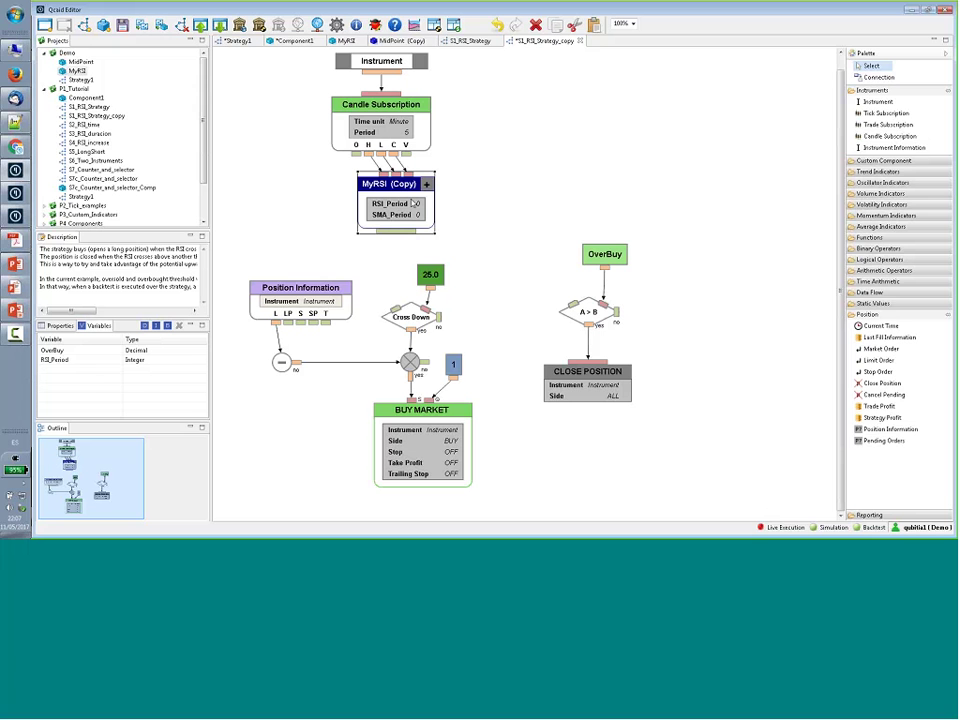
left_click(858, 249)
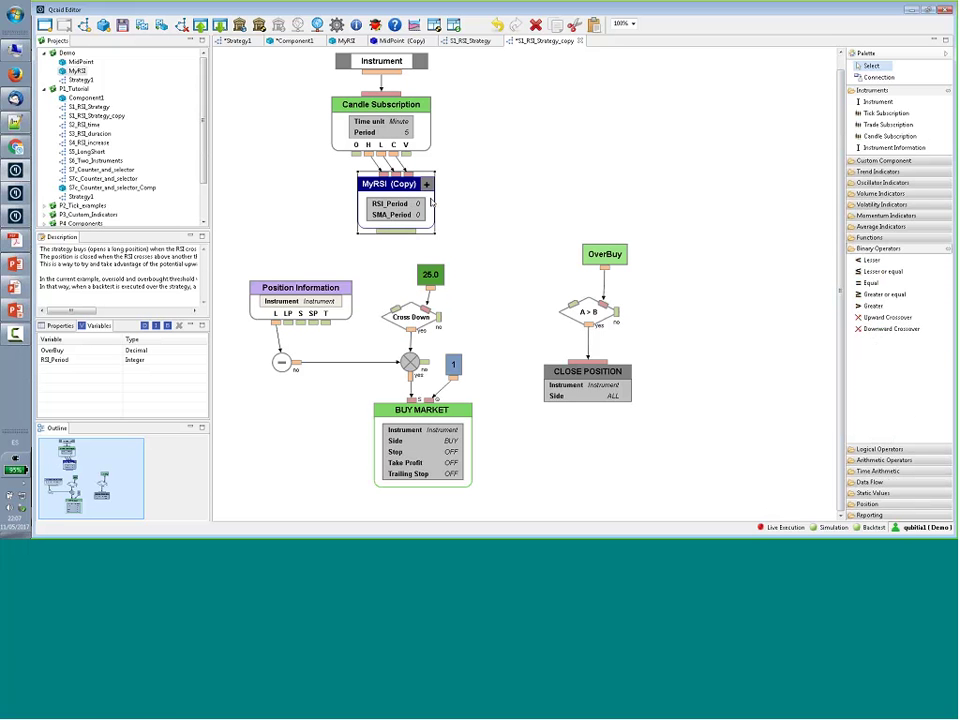
left_click_drag(432, 203, 421, 204)
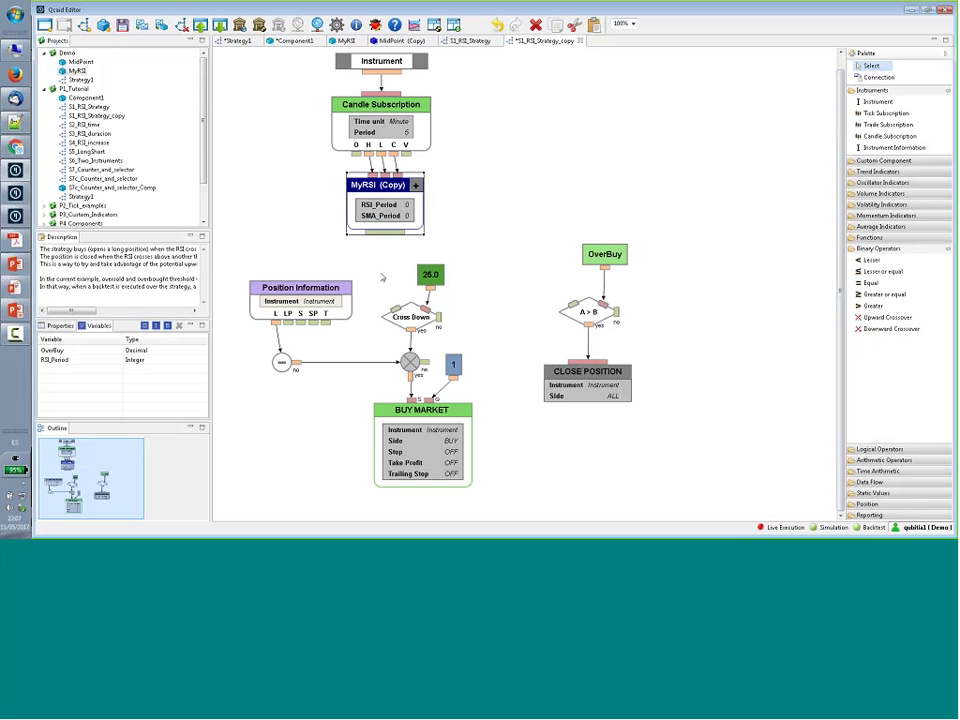
left_click_drag(385, 232, 400, 309)
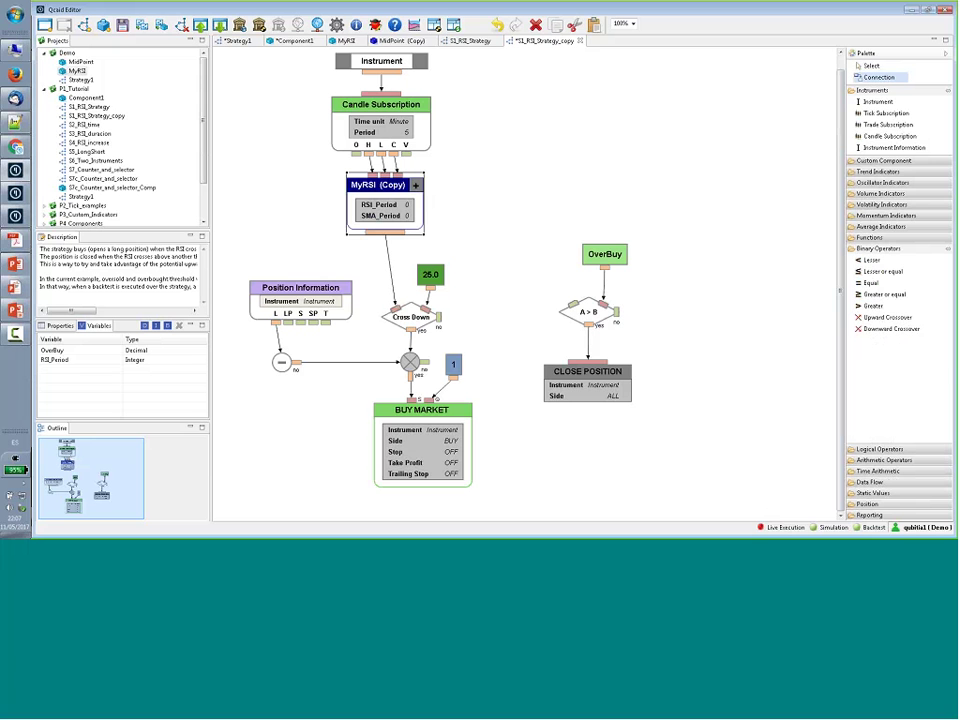
left_click(885, 496)
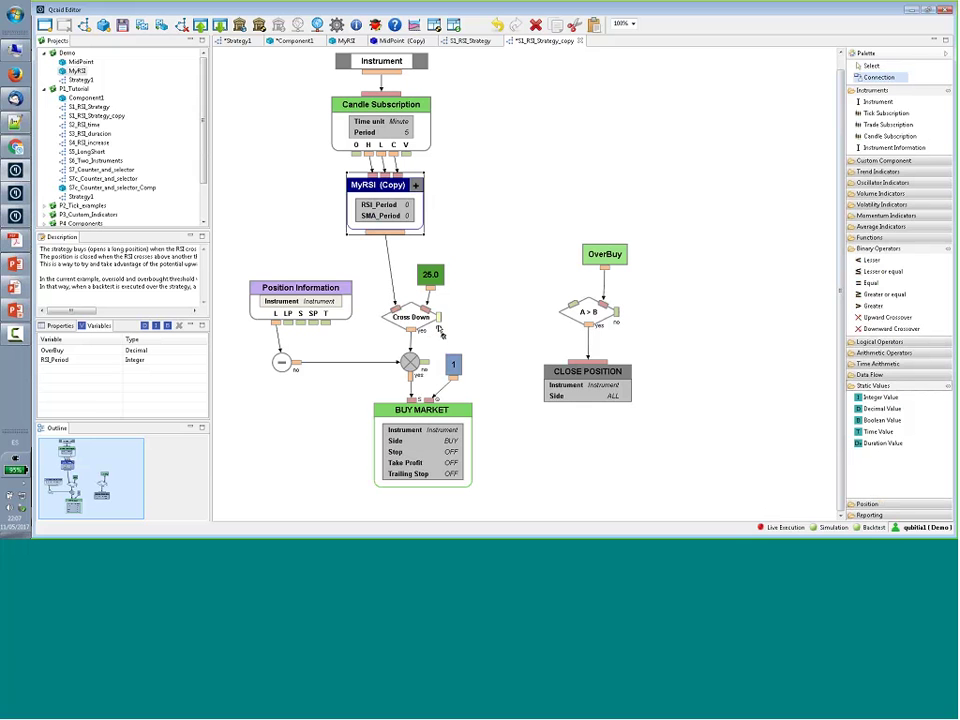
key("Escape")
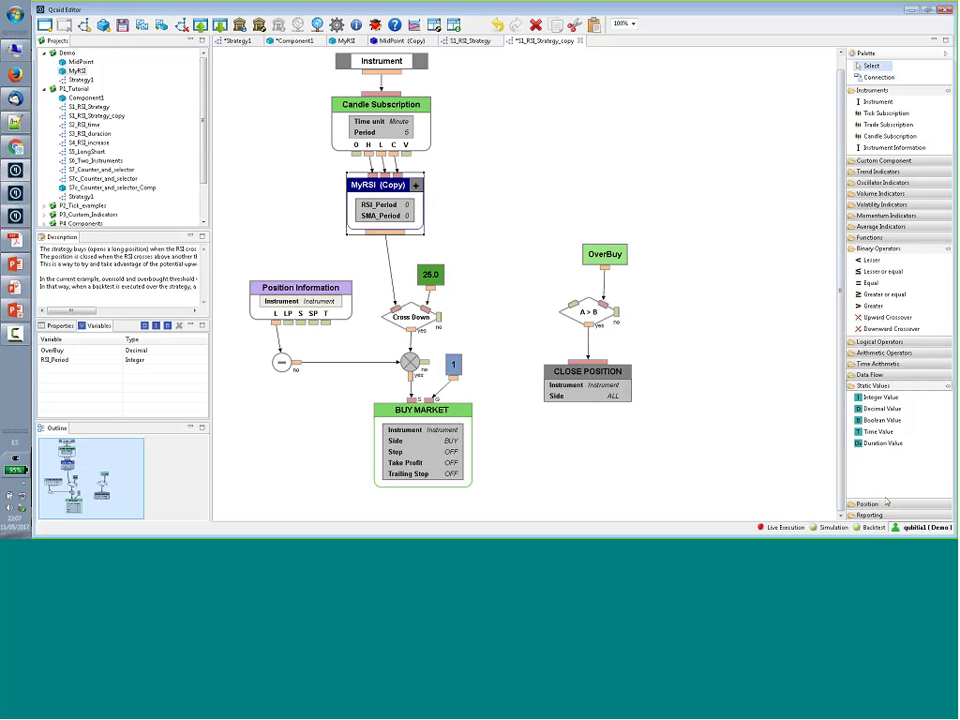
left_click(867, 504)
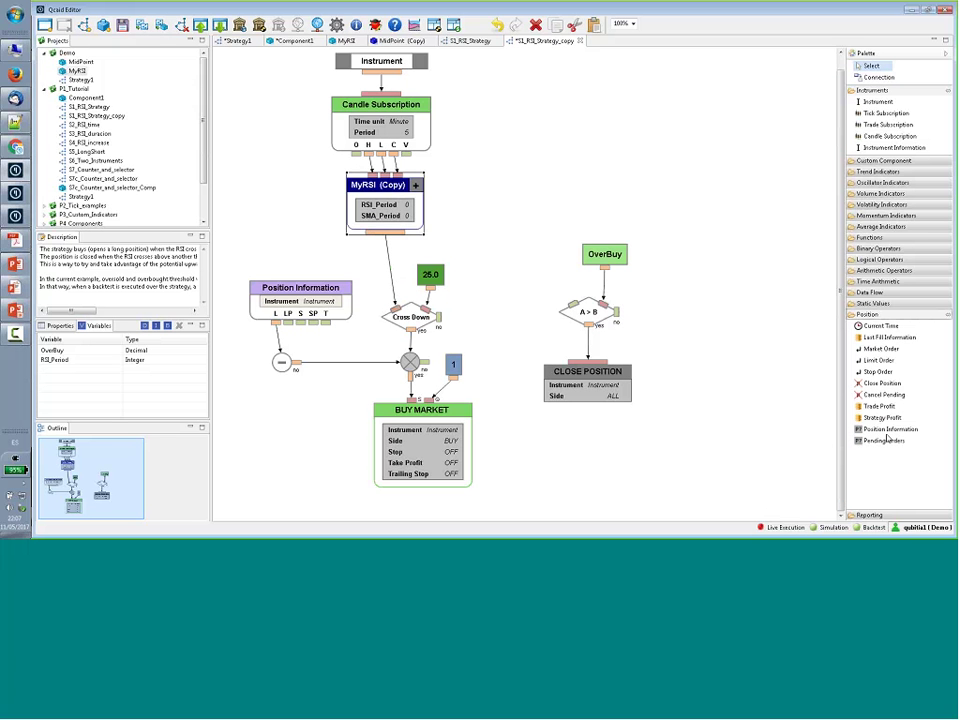
left_click(886, 430)
left_click(275, 294)
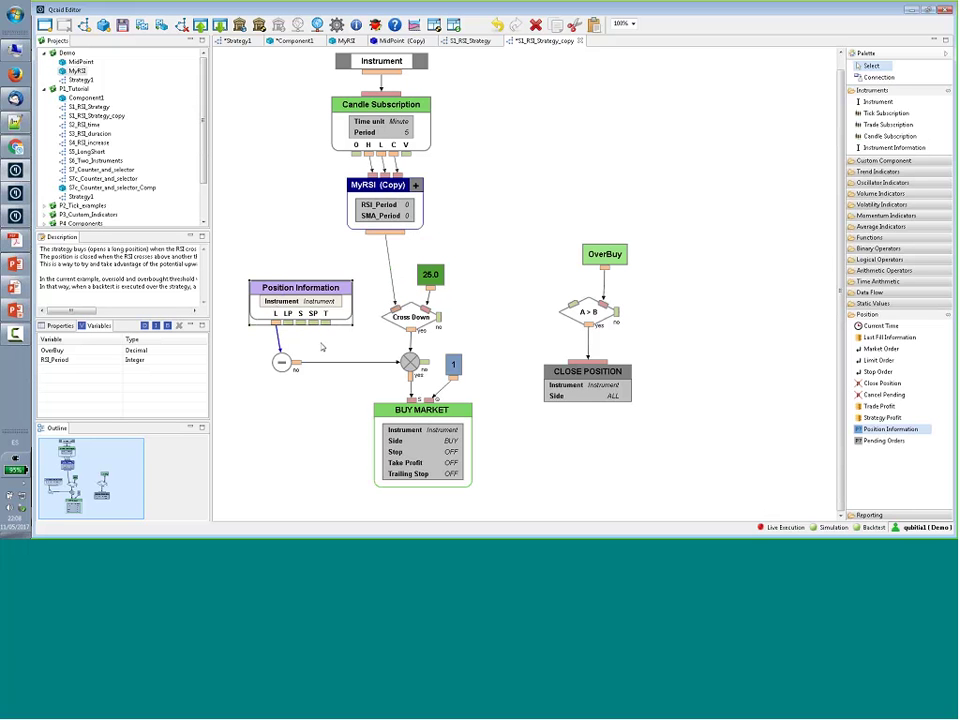
Place a BUY Limit order block to the right of CLOSE POSITION
left_click(322, 347)
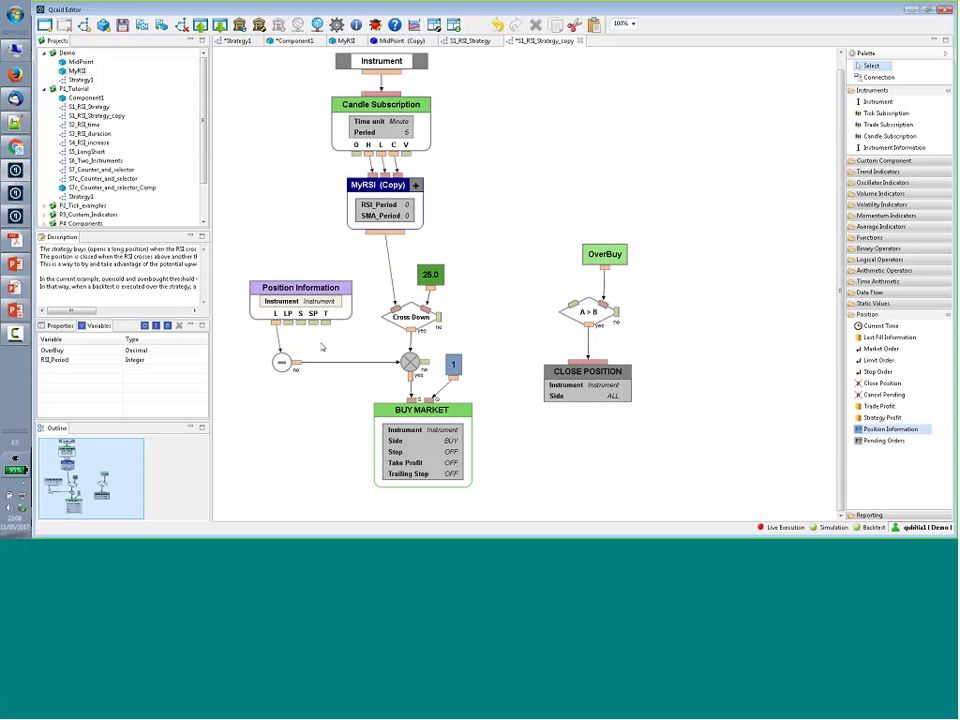
left_click(879, 260)
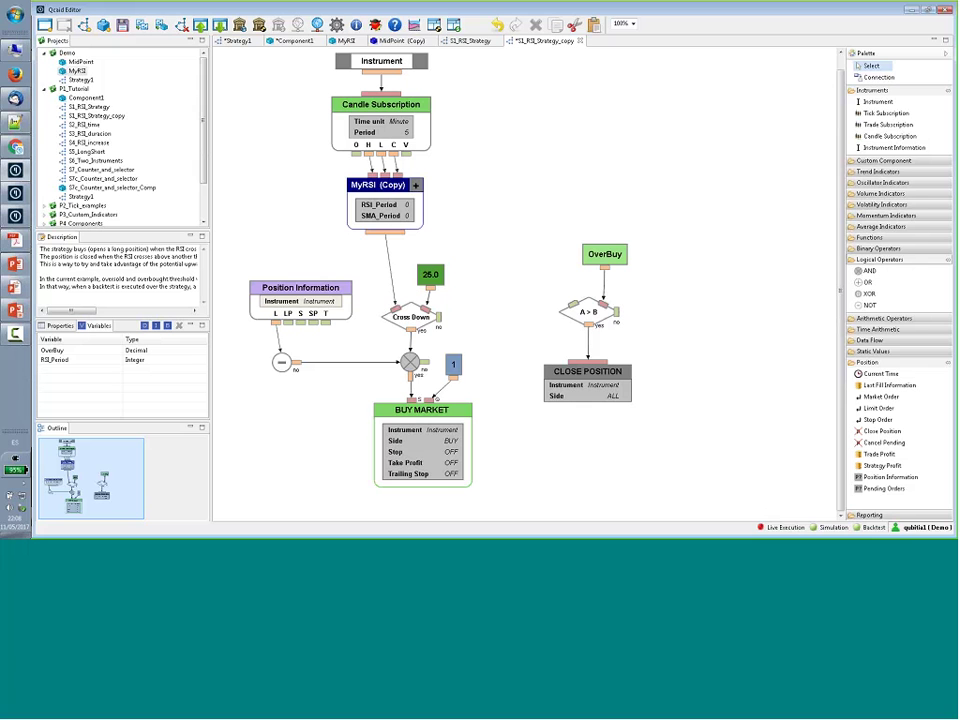
left_click(416, 413)
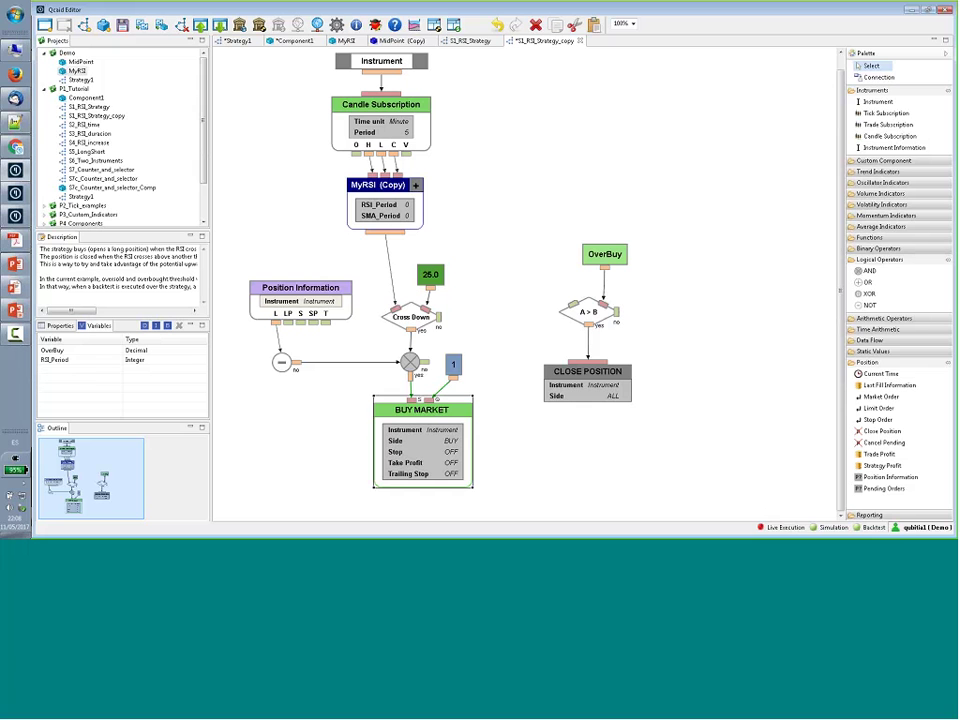
left_click(281, 327)
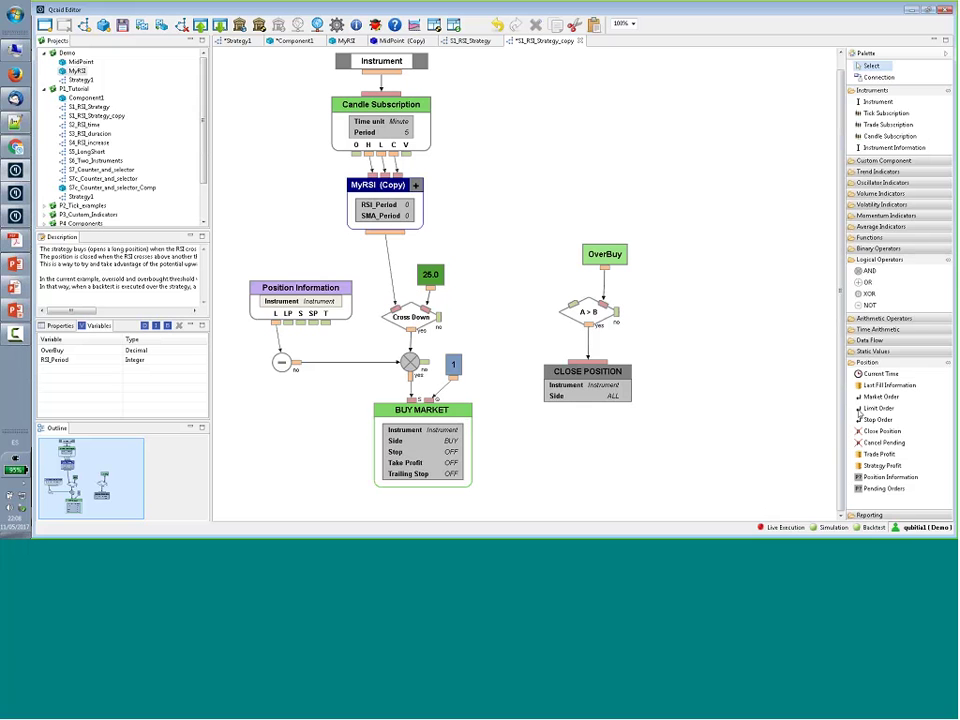
left_click(862, 409)
left_click(664, 380)
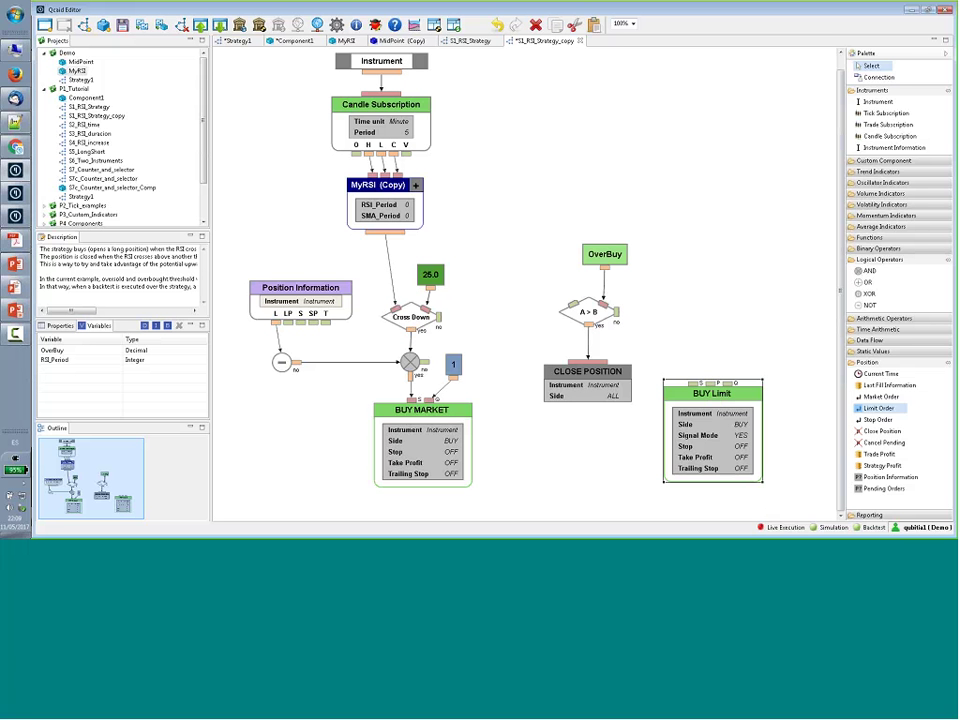
Give BUY MARKET a PRICE stop with Take Profit OFF, and delete the BUY Limit block
left_click(411, 457)
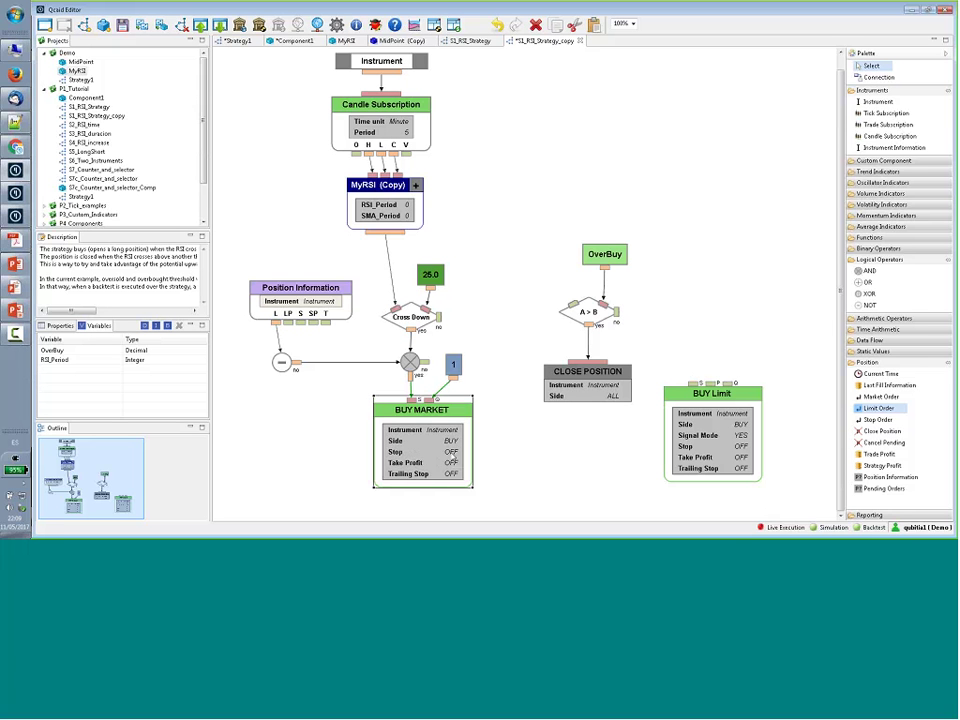
left_click(452, 453)
left_click(458, 451)
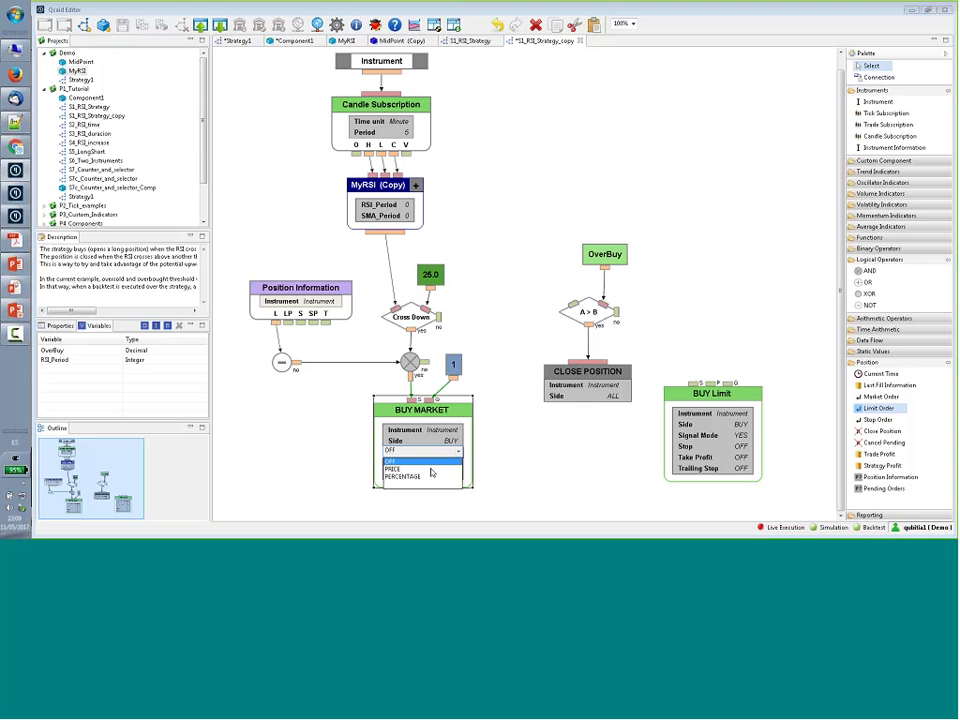
left_click(420, 472)
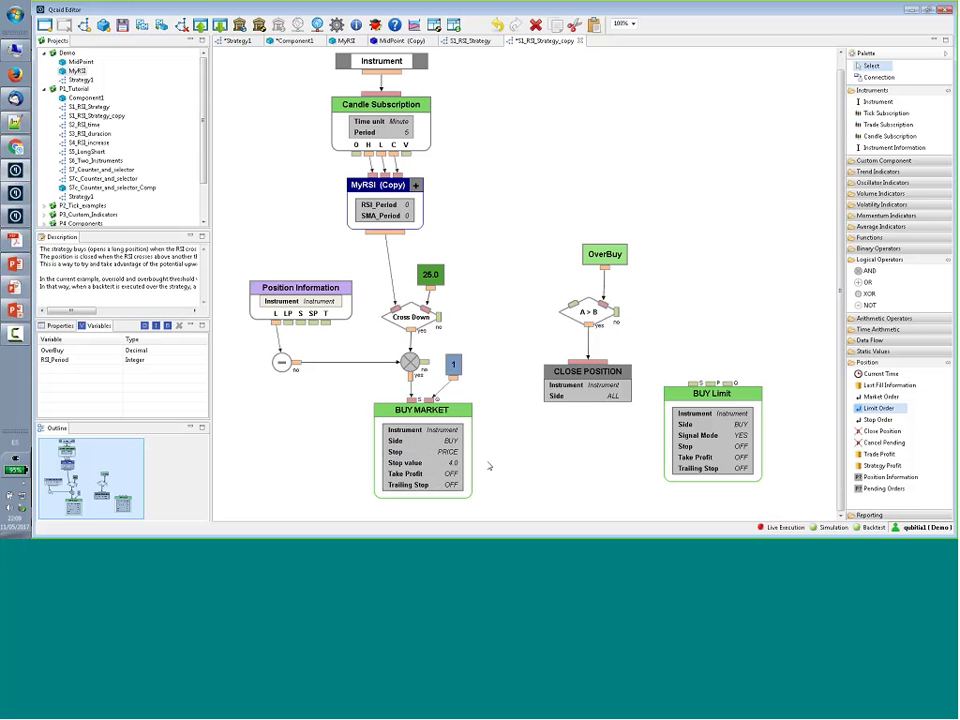
left_click(455, 474)
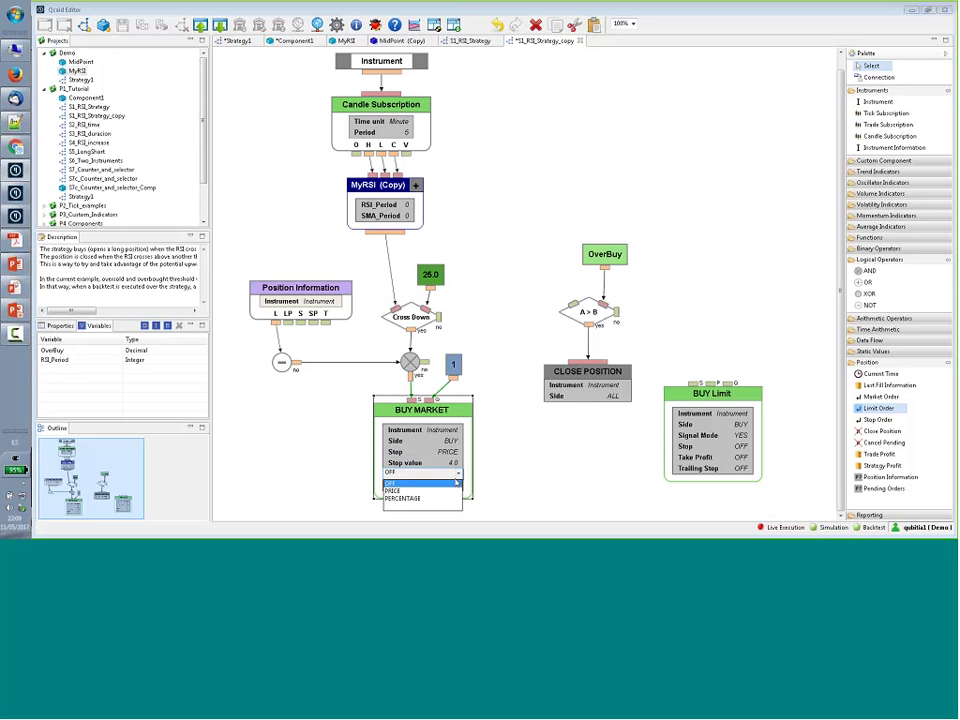
left_click(415, 496)
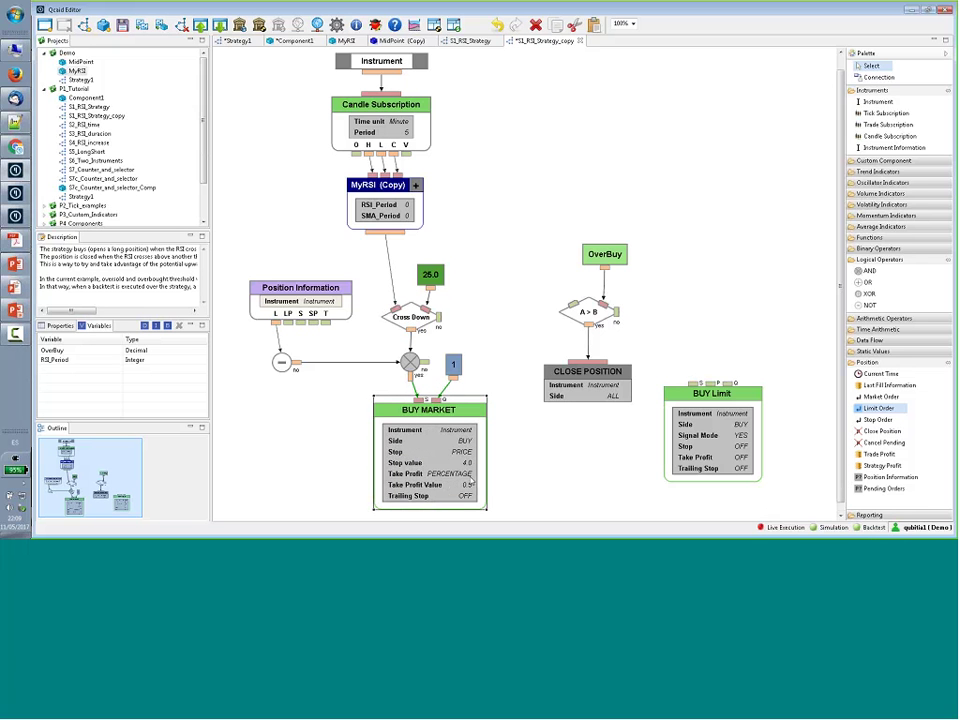
left_click(460, 483)
left_click(458, 483)
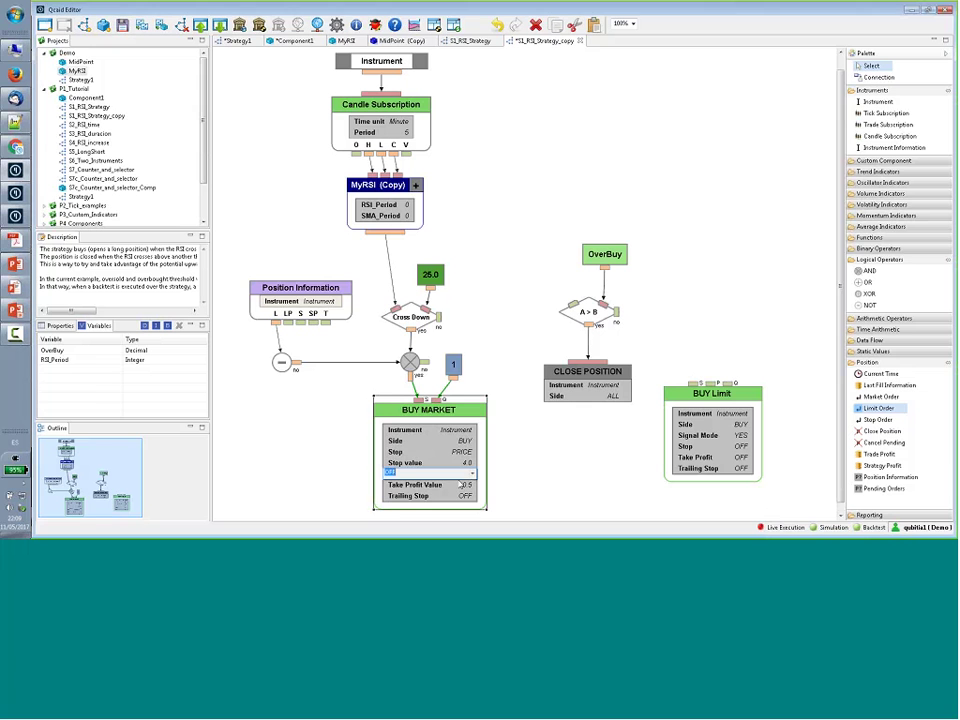
left_click(676, 406)
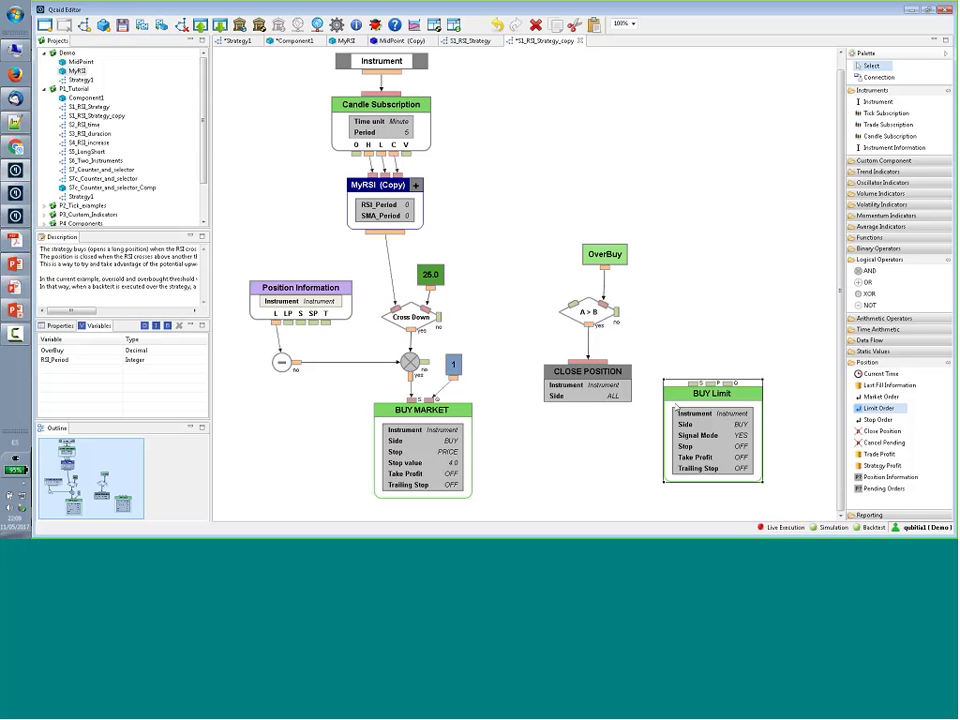
key("Delete")
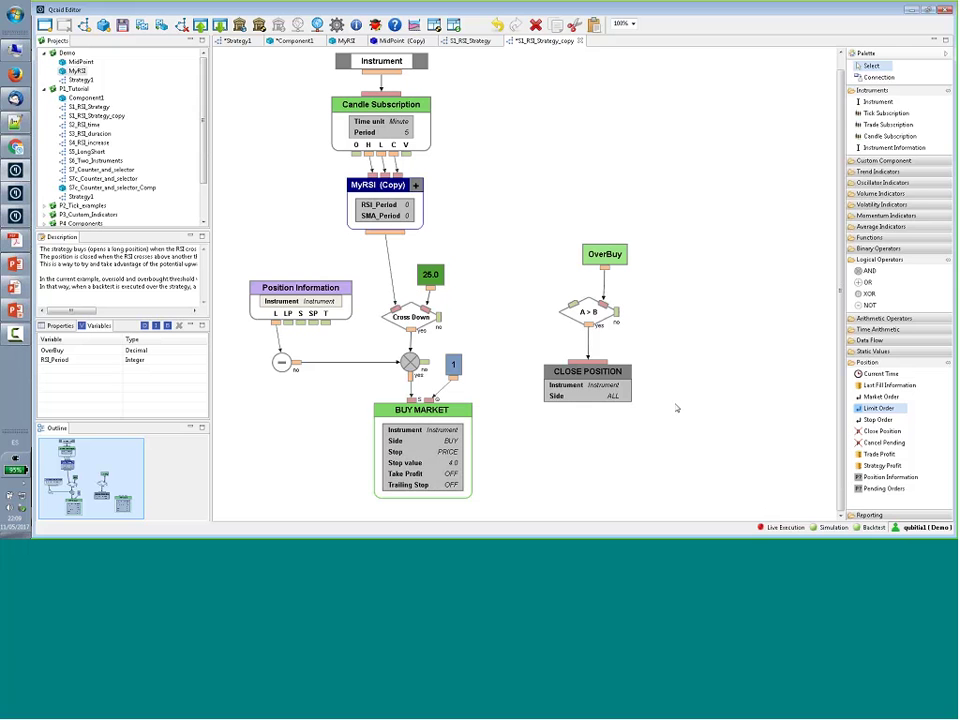
Connect the MyRSI (Copy) output port to the A > B input, then return to selection mode
left_click(878, 433)
left_click(596, 385)
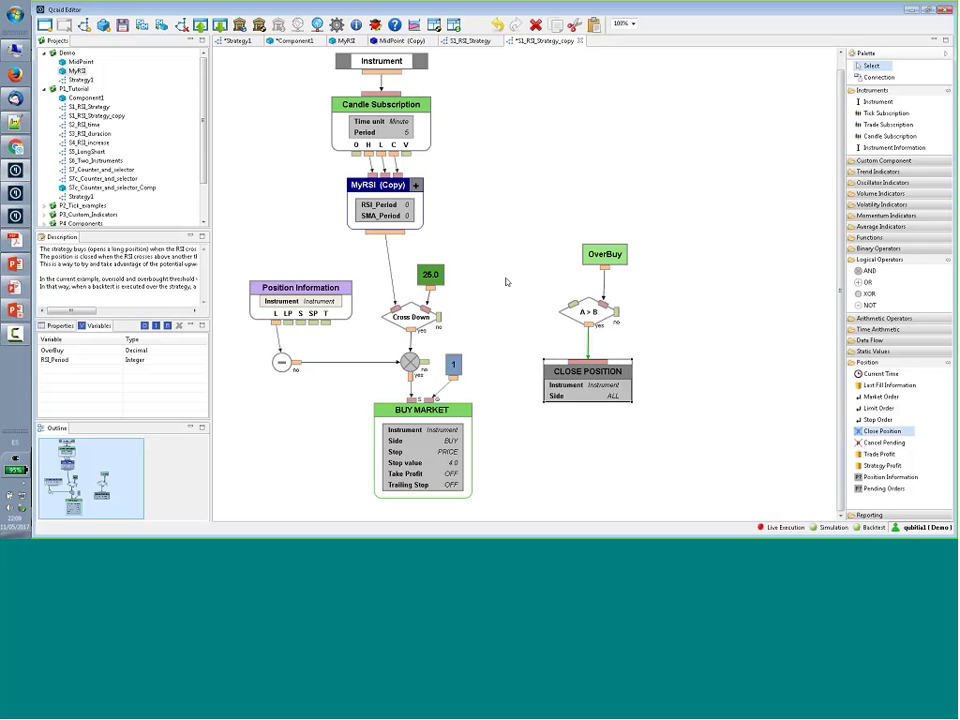
left_click_drag(385, 232, 569, 303)
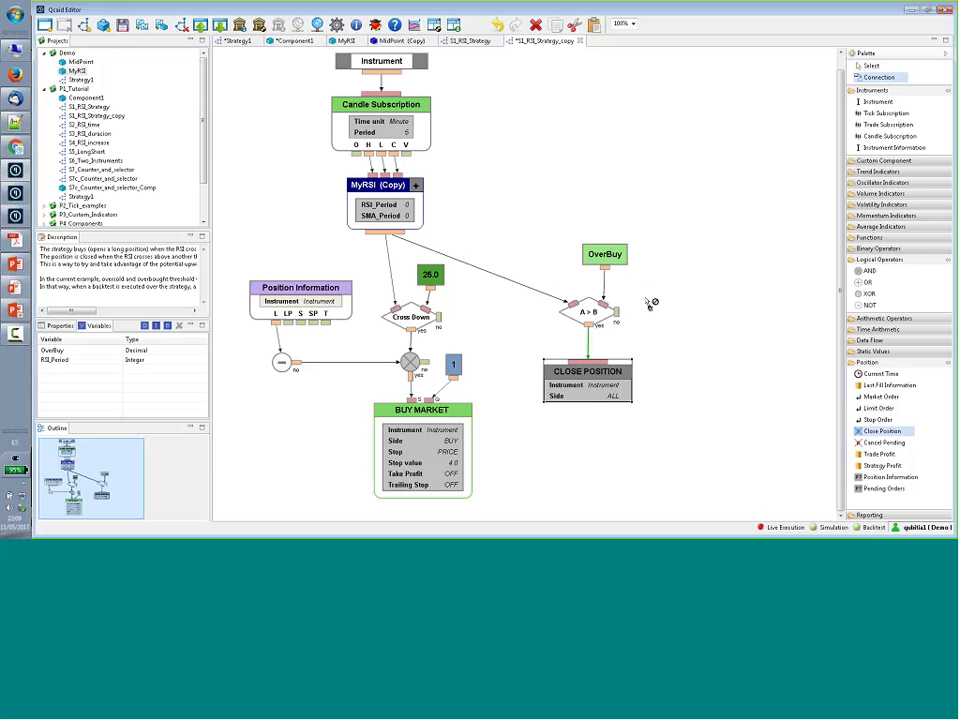
key("Escape")
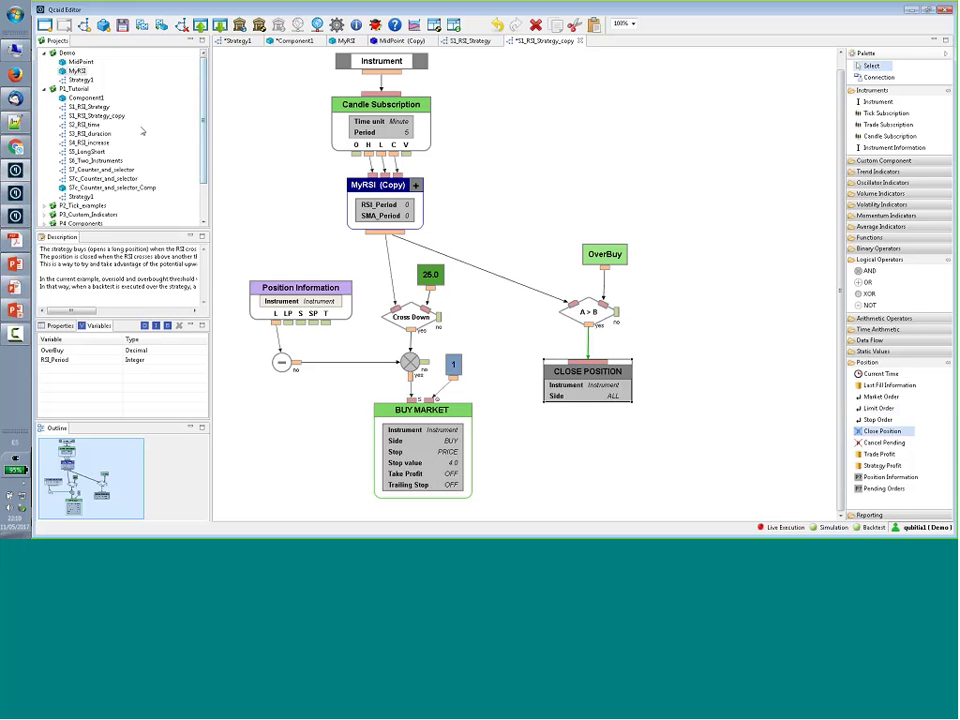
Open the S2_RSI_time strategy, which limits BUY MARKET and CLOSE POSITION to 09:45–17:20
double_click(98, 126)
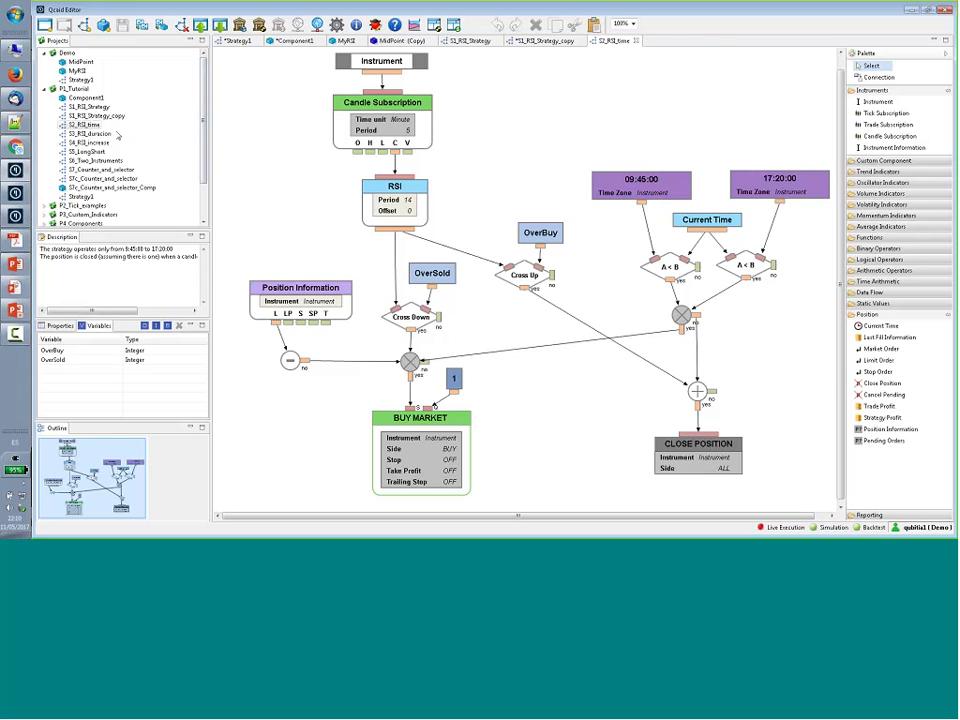
Open S3_RSI_duracion and inspect its Position Information and Δ block connections
double_click(107, 135)
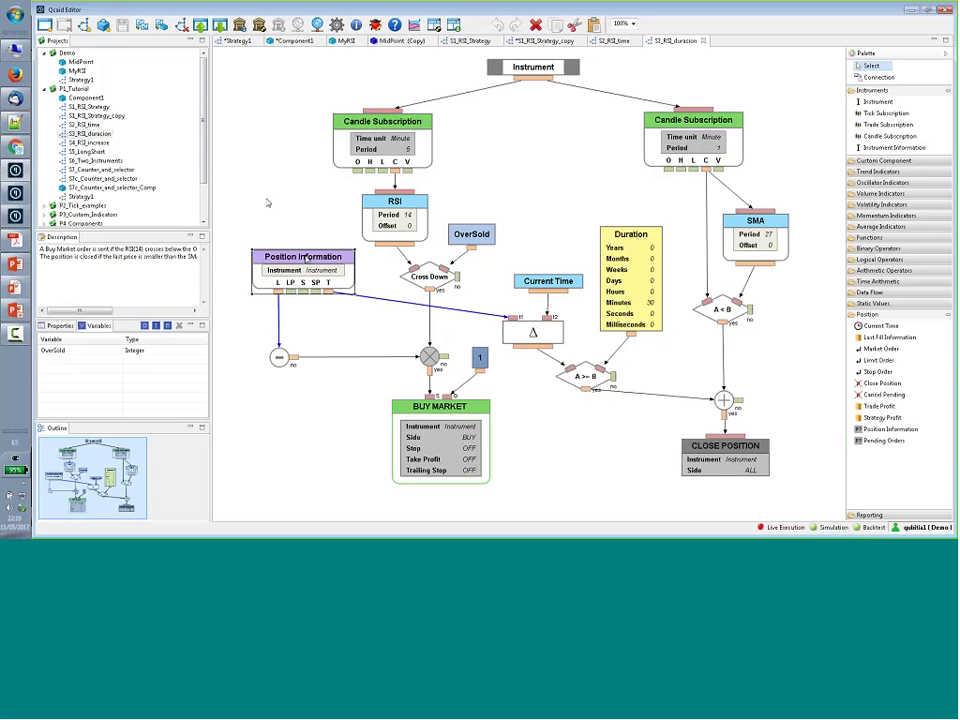
left_click(329, 293)
left_click(535, 336)
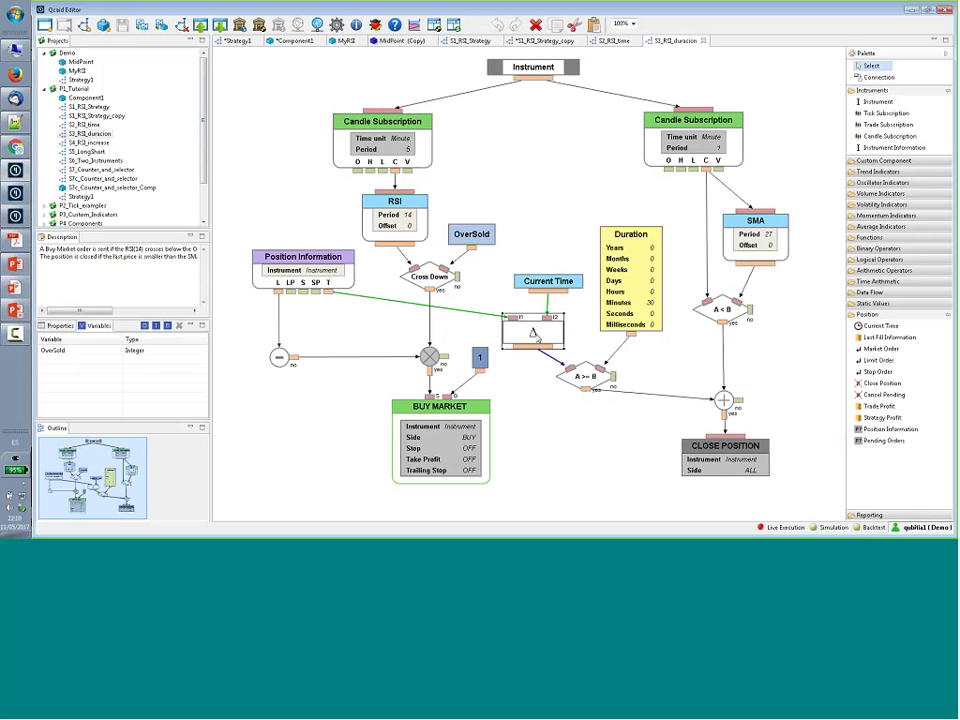
Set the Duration block's hours to 1, making it 1 hour 30 minutes
left_click(895, 282)
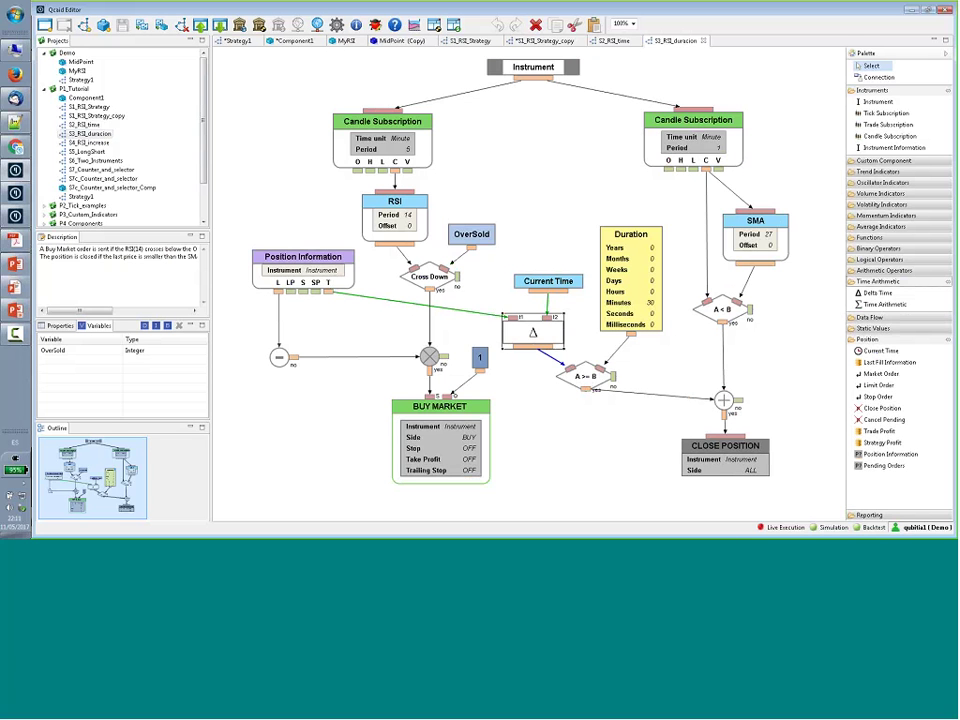
left_click(651, 307)
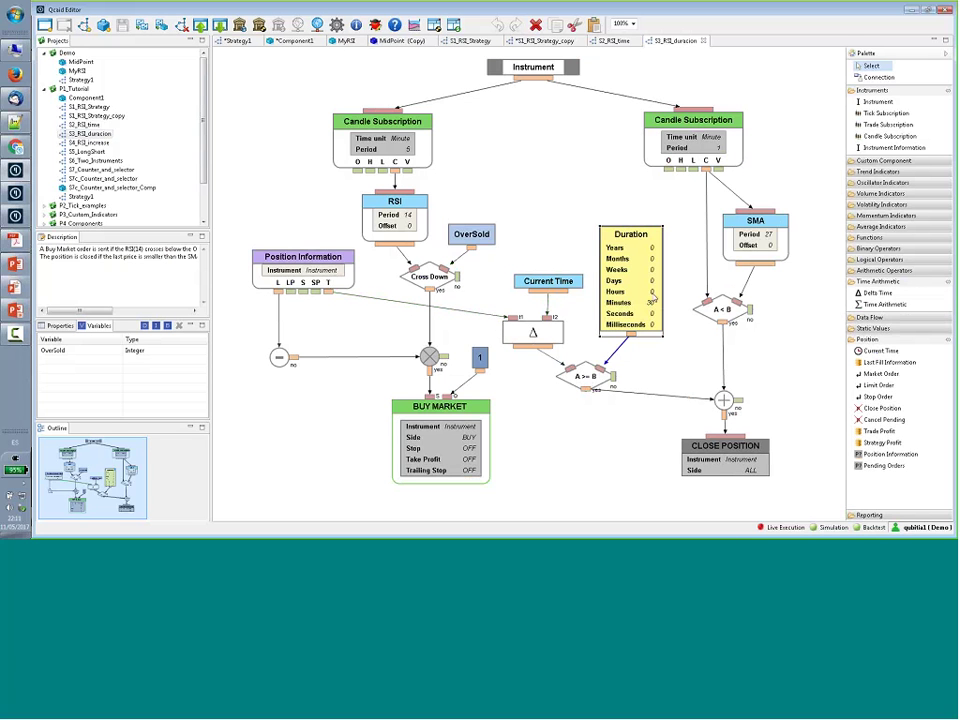
left_click(651, 293)
left_click(675, 284)
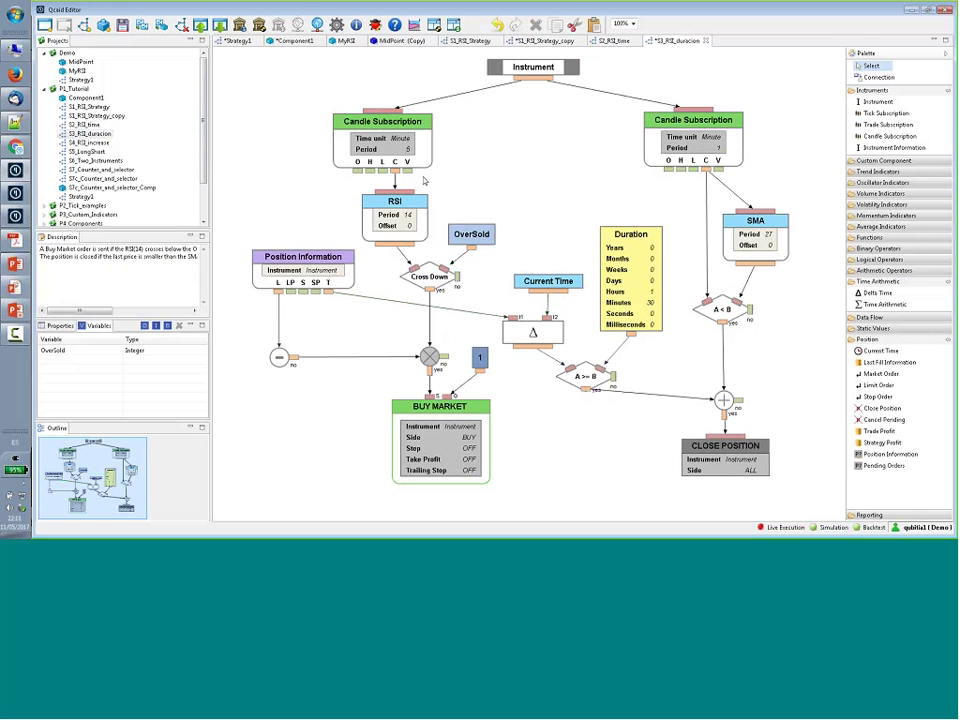
Open S6_Two_Instruments and S7_Counter_and_selector, and expand the P2_Tick_examples project
double_click(120, 161)
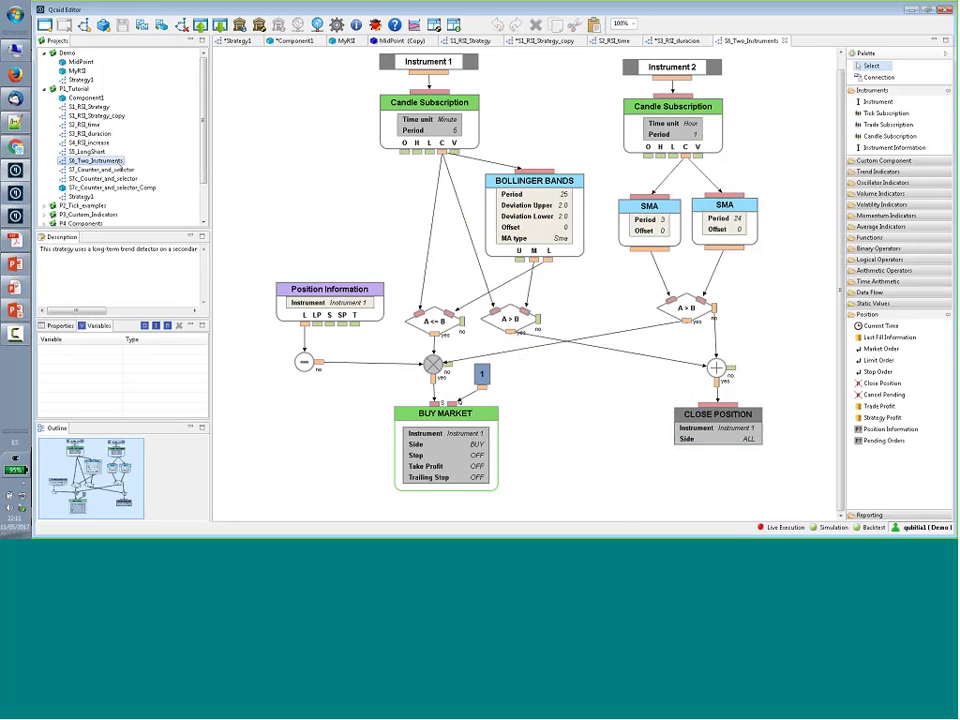
double_click(119, 170)
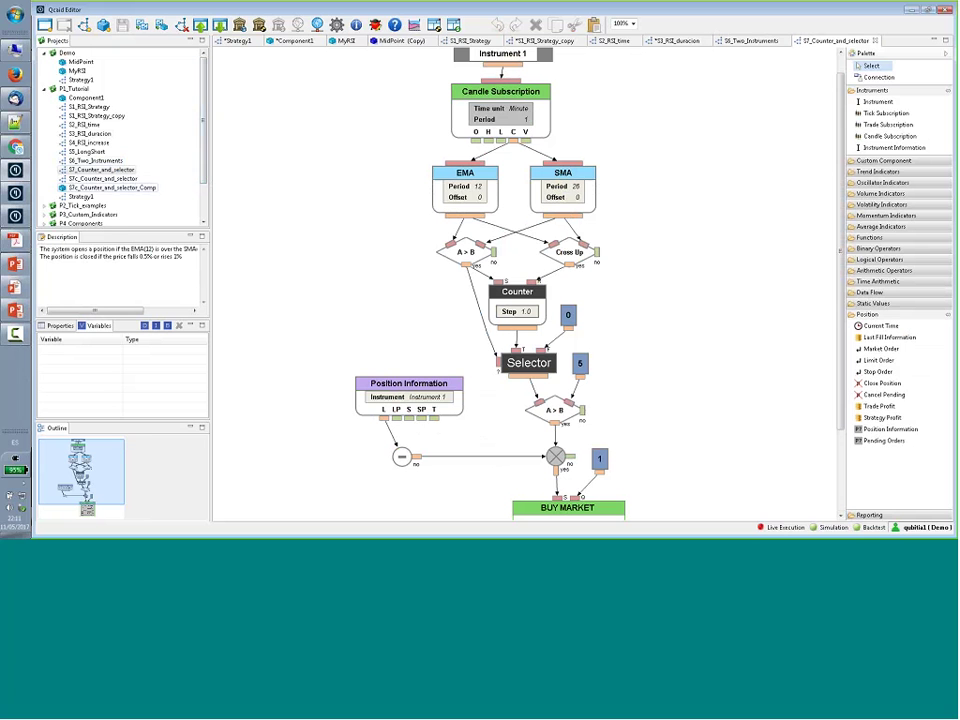
double_click(100, 206)
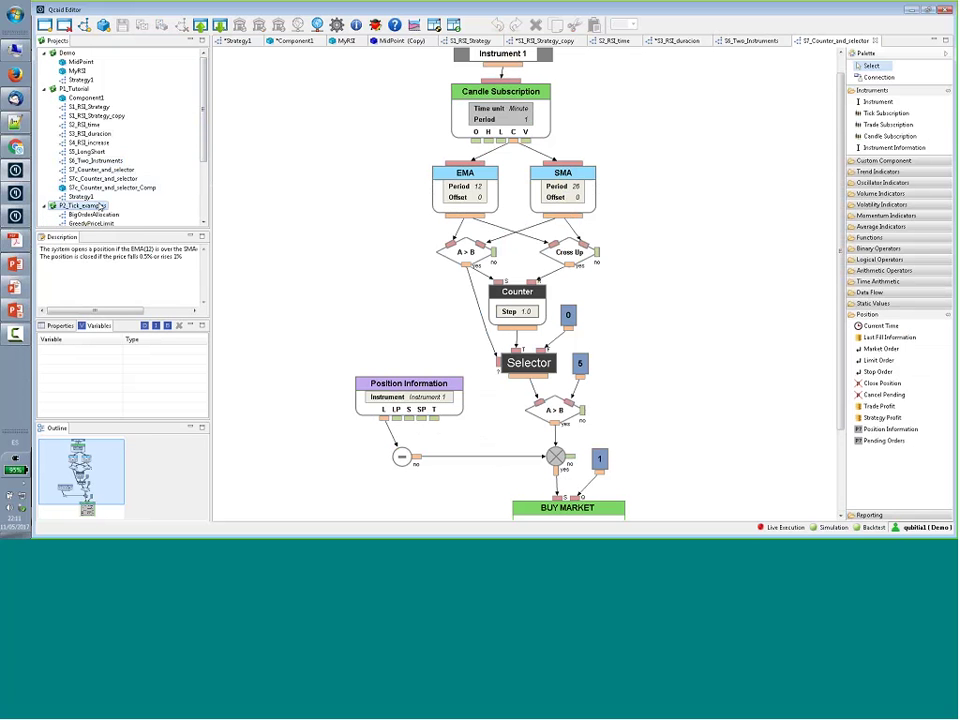
scroll(100, 200, "down", 1)
Open BigOrderAllocation and drill into its MinRandQty (Copy) component
left_click(101, 188)
double_click(101, 188)
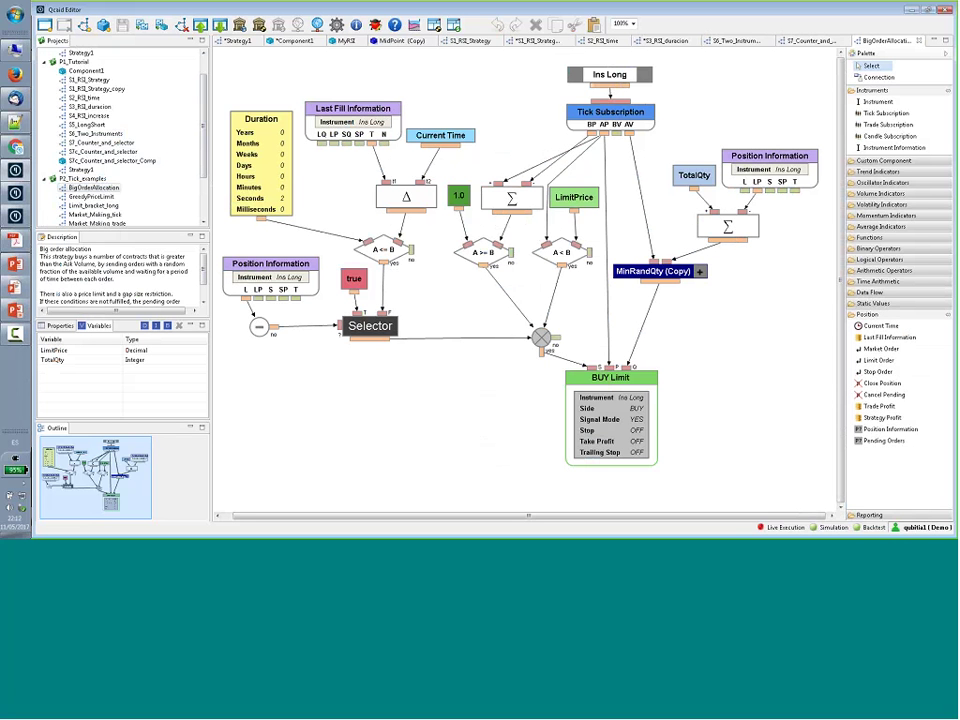
left_click(655, 272)
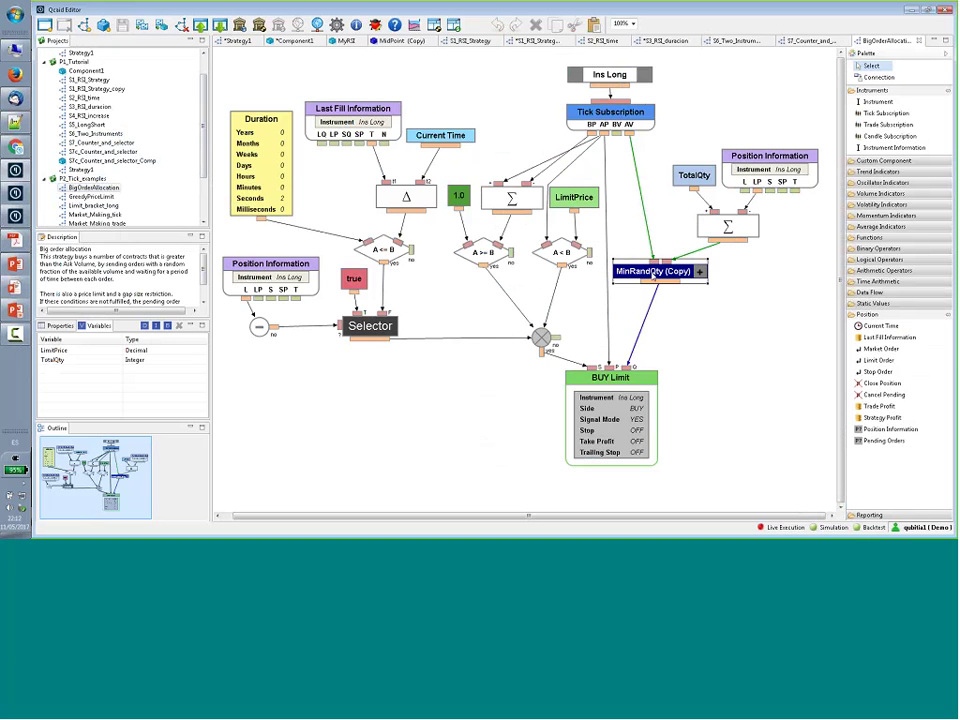
double_click(655, 272)
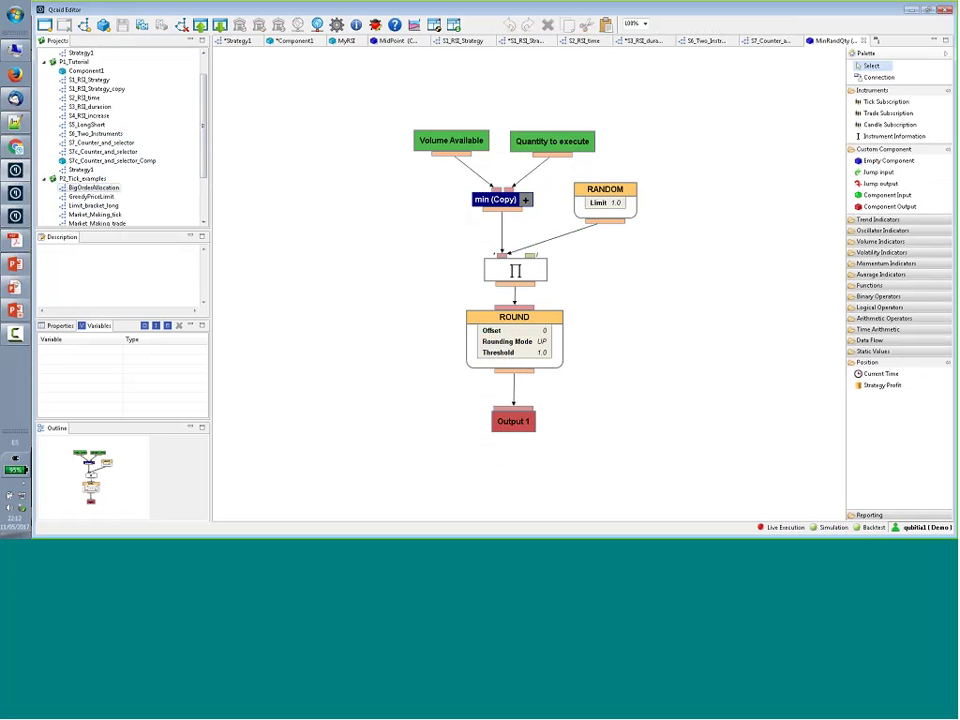
Close MinRandQty, inspect BigOrderAllocation's Σ, Last Fill and Δ blocks, then return to S1_RSI_Strategy_copy
left_click(863, 42)
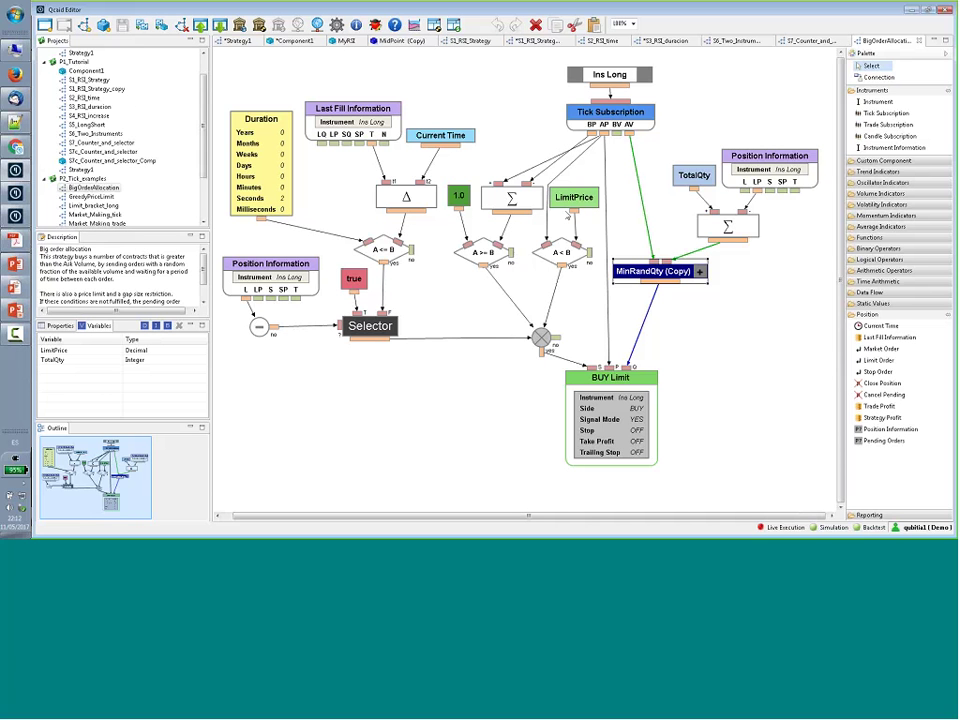
left_click(513, 197)
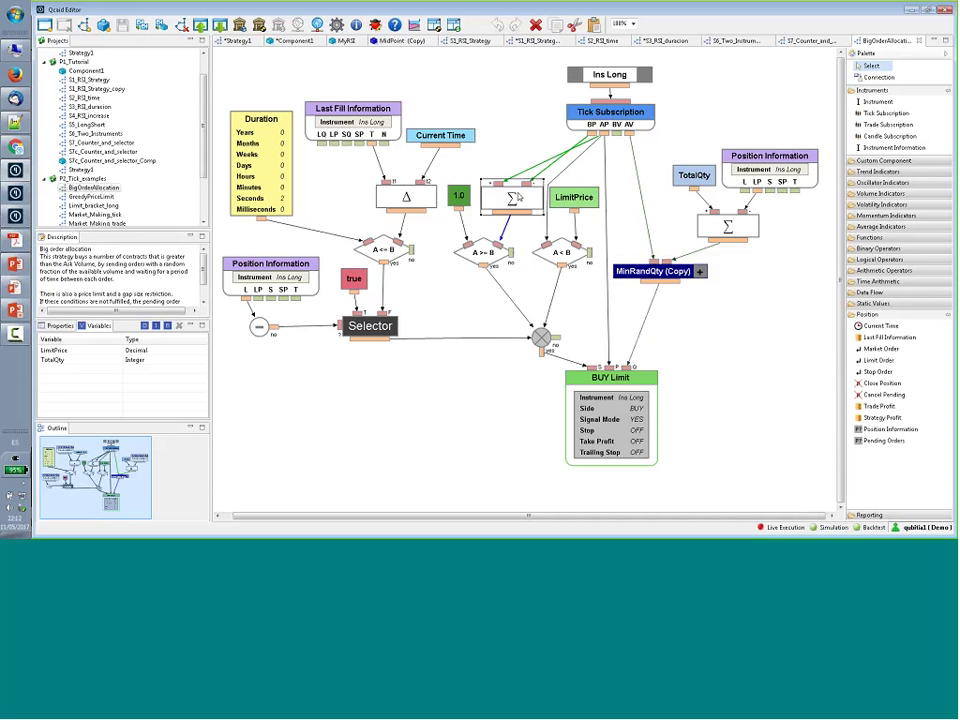
left_click(442, 251)
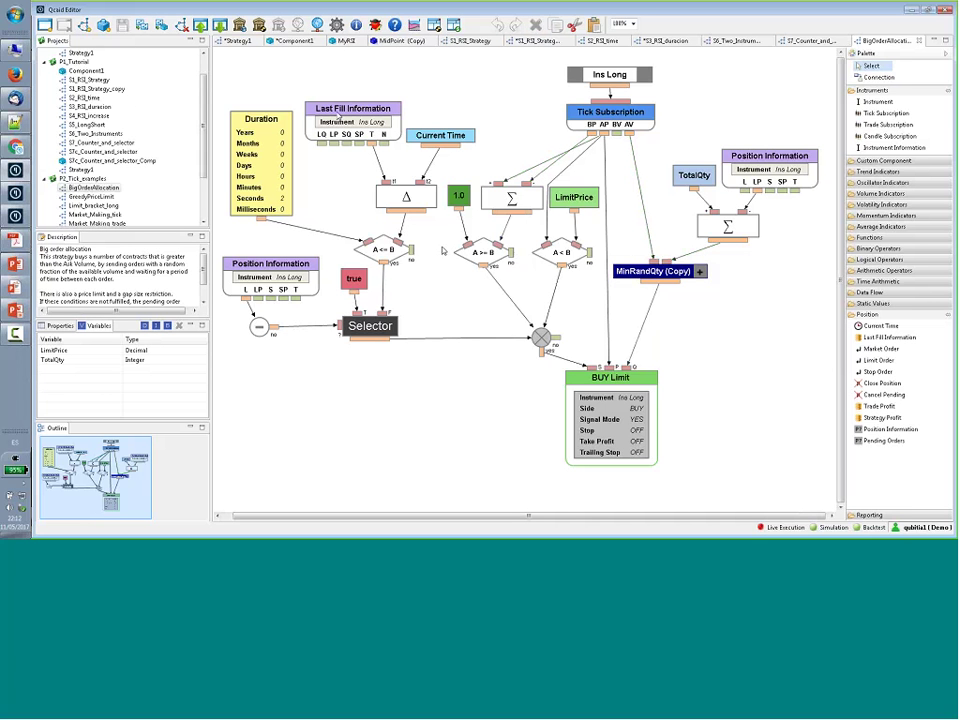
left_click(371, 144)
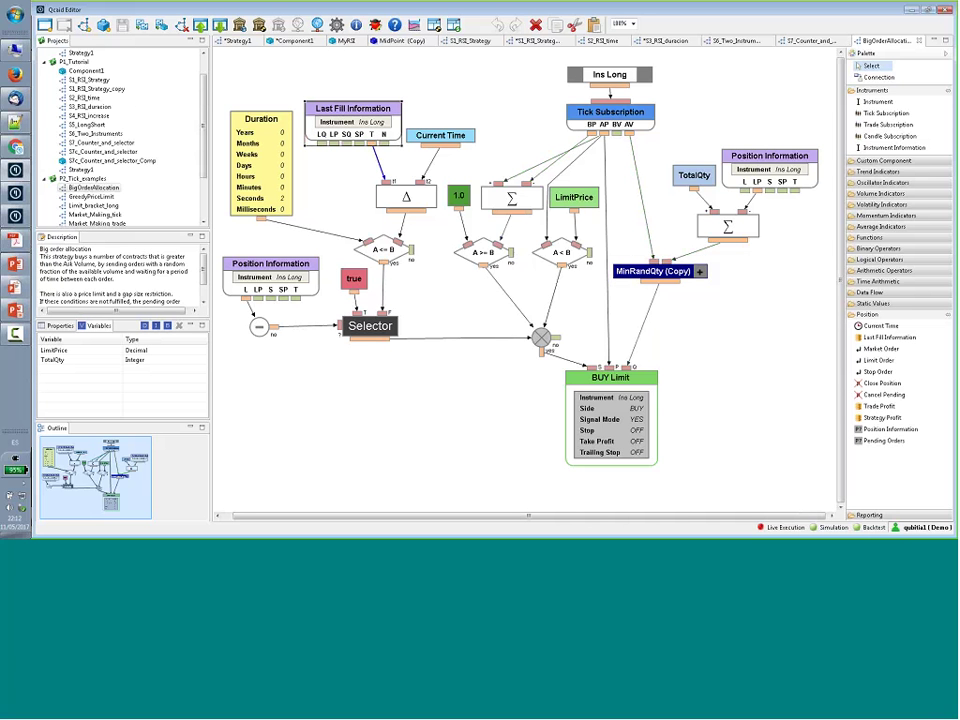
left_click(349, 187)
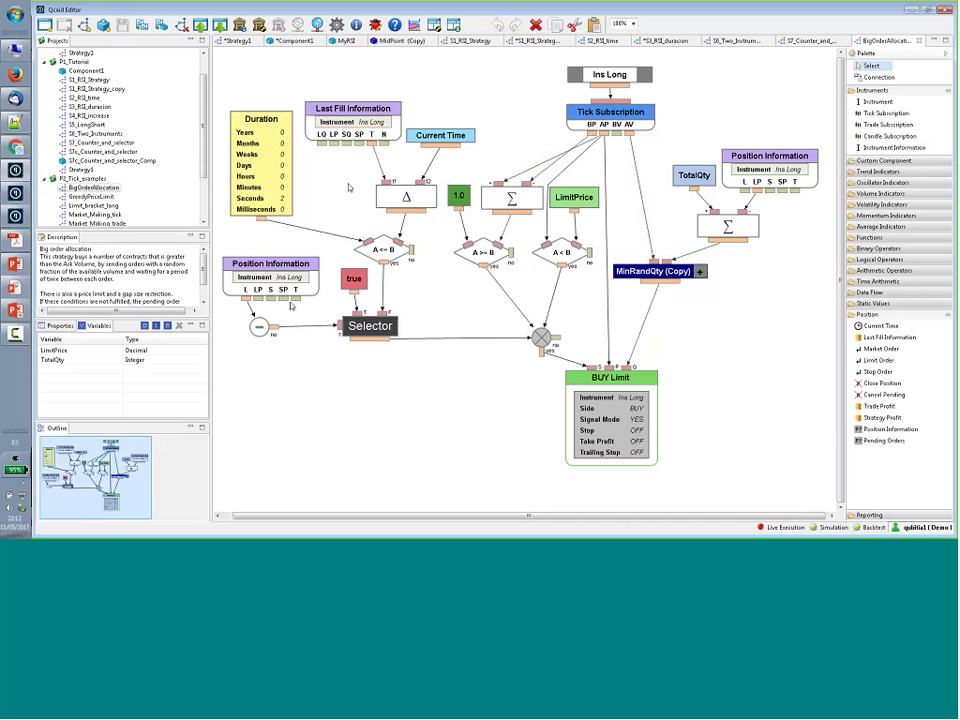
left_click(421, 182)
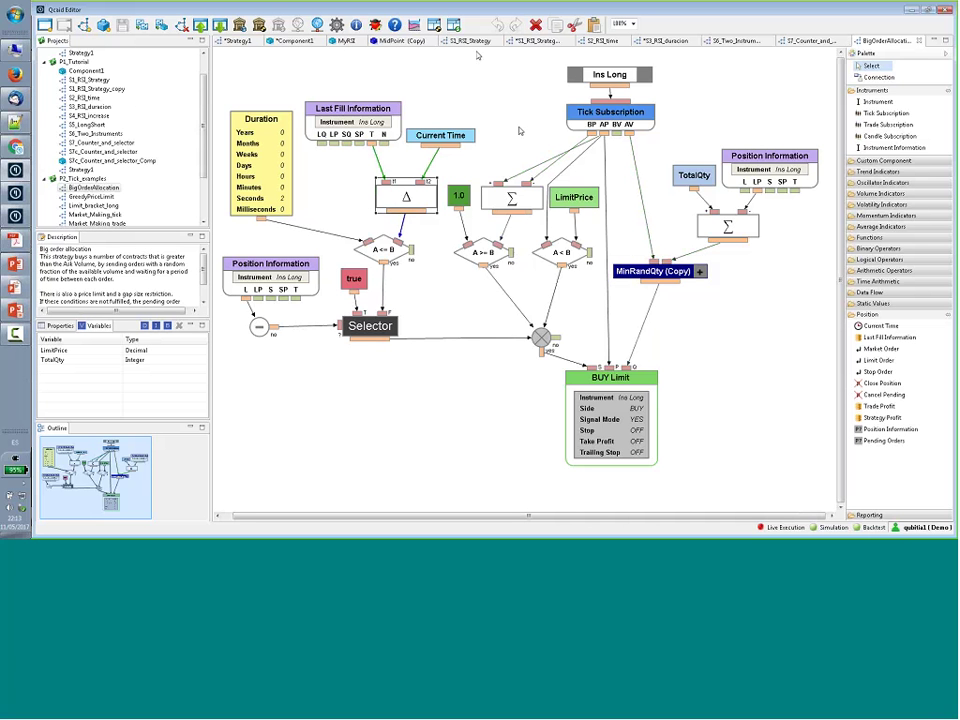
left_click(529, 43)
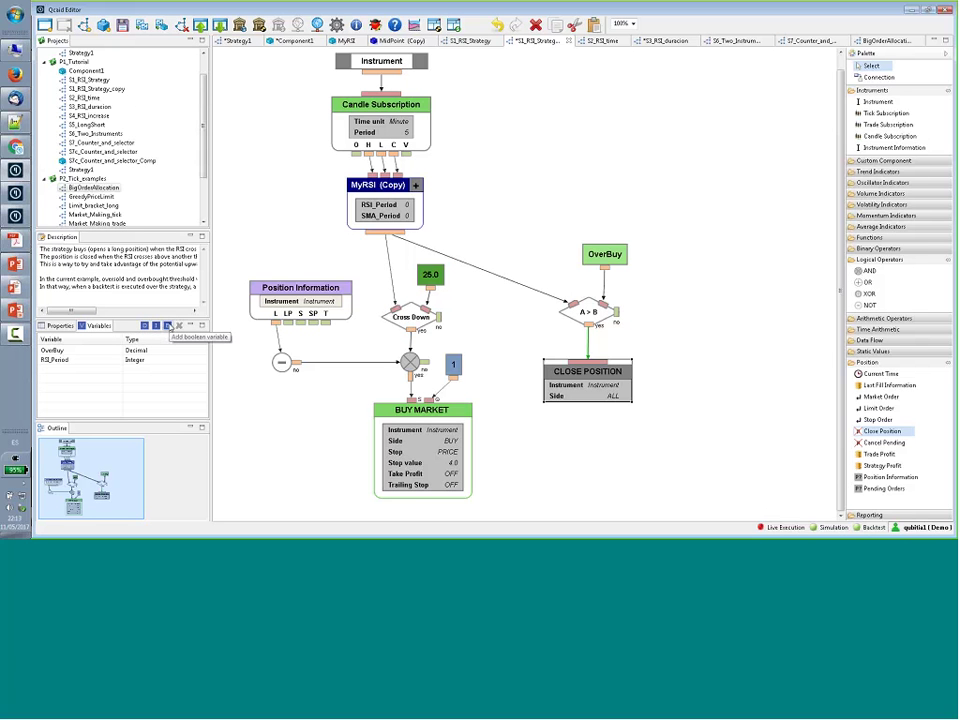
Place an RSI_Period variable block on the canvas next to MyRSI (Copy)
left_click(253, 366)
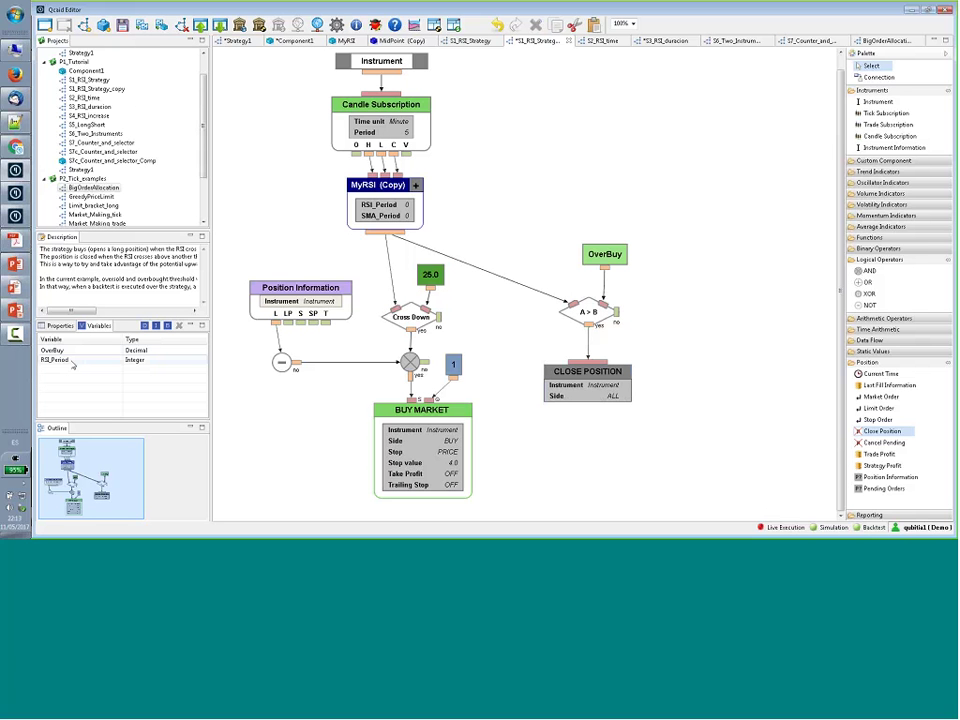
left_click_drag(72, 365, 511, 212)
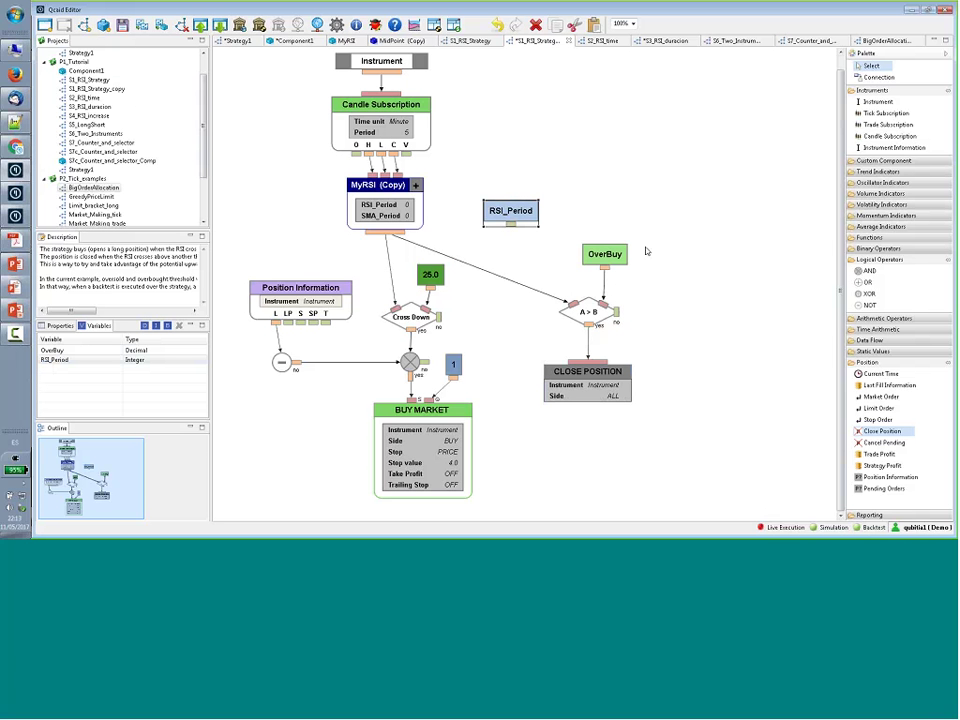
Bind MyRSI (Copy)'s RSI_Period to the RSI_Period variable, keeping SMA_Period at 6
left_click(408, 218)
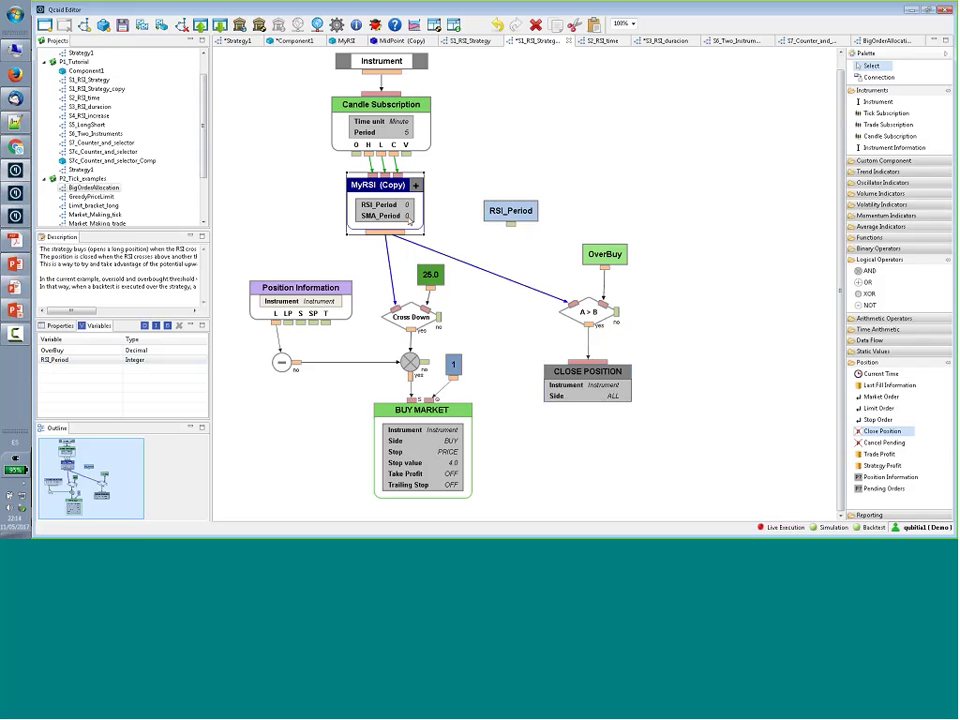
left_click(407, 216)
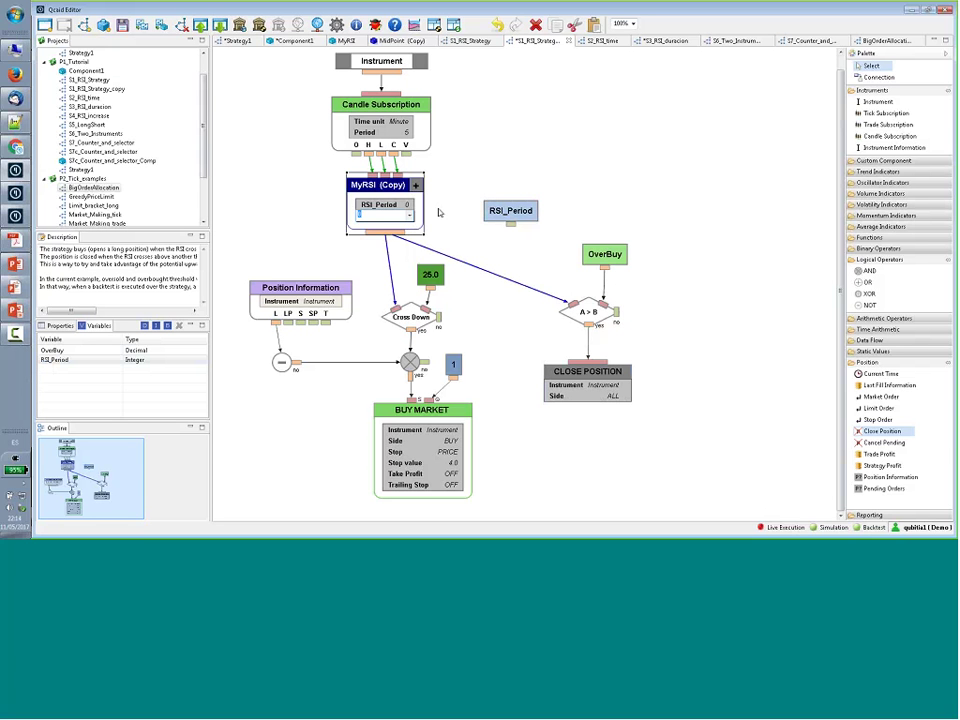
left_click(428, 215)
double_click(408, 205)
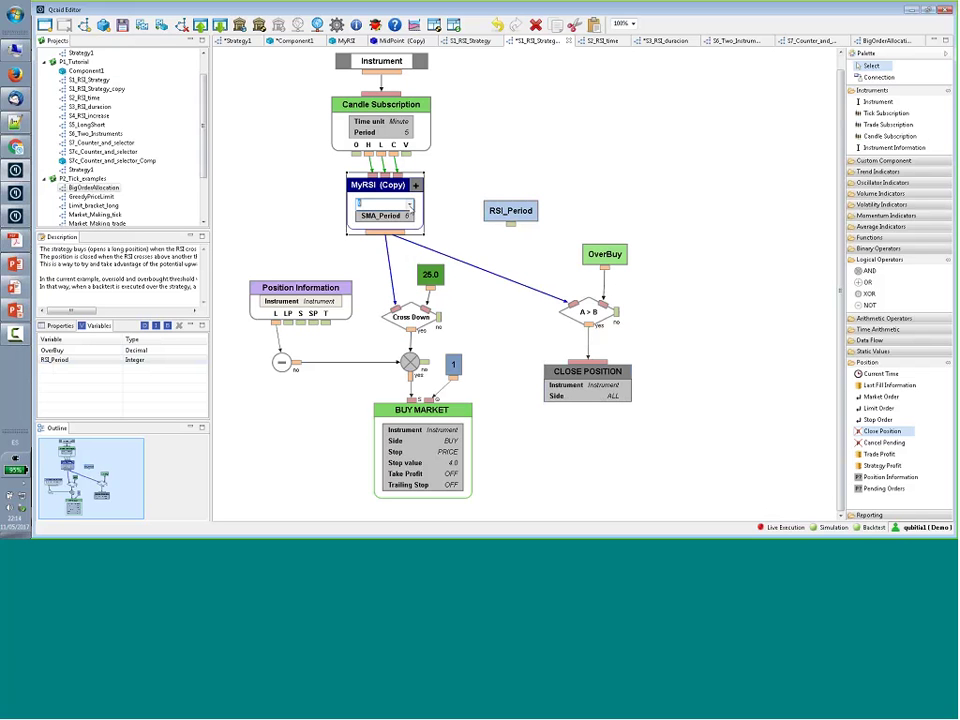
left_click(408, 204)
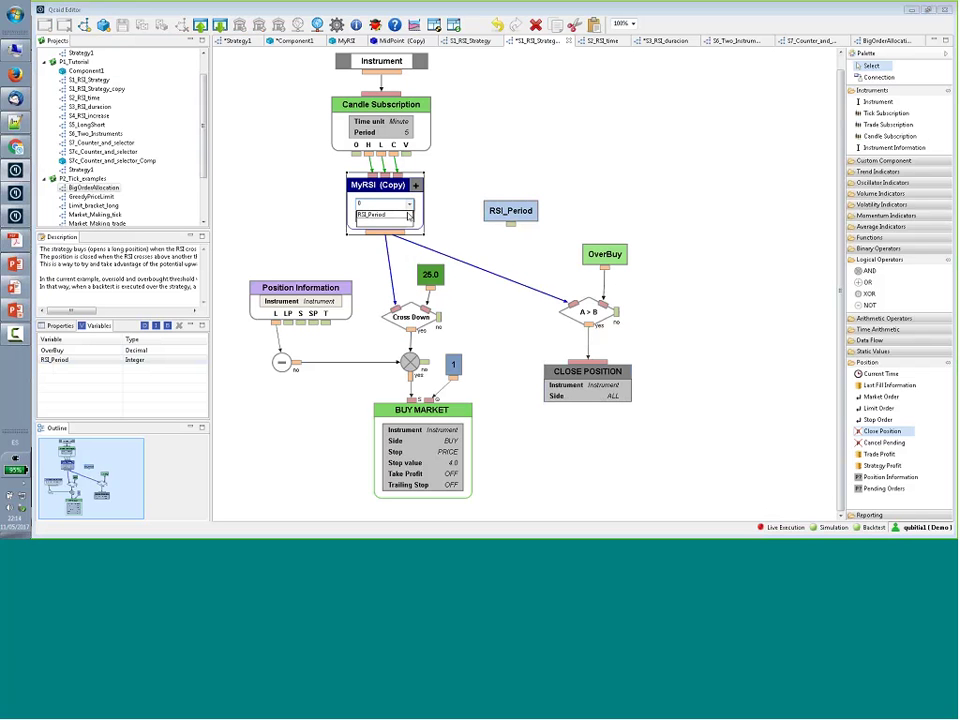
left_click(408, 214)
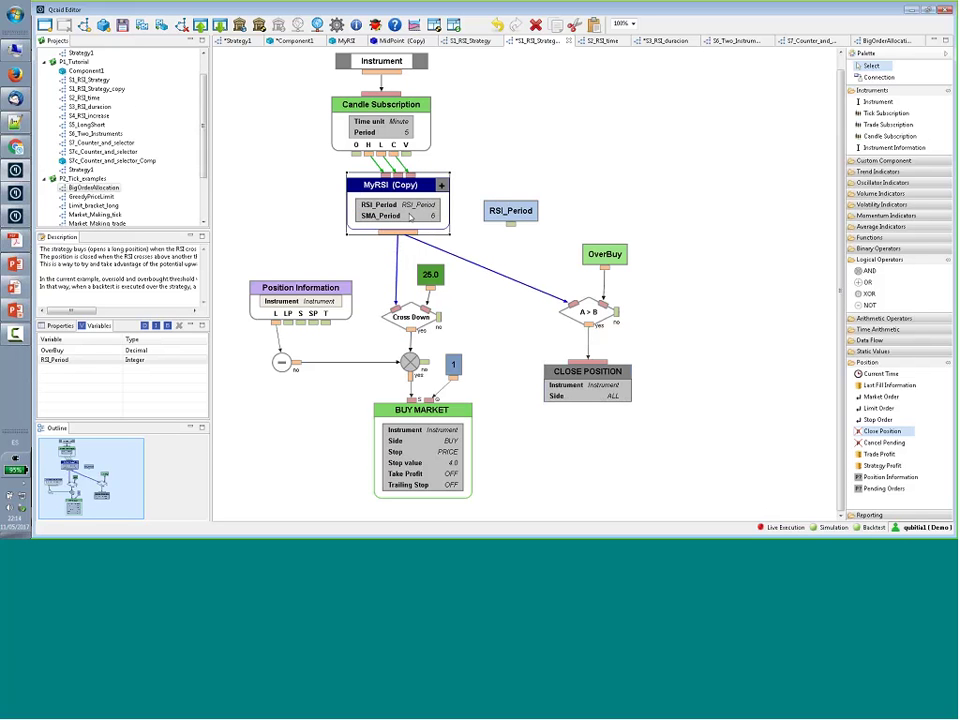
Delete the stray RSI_Period block, save the strategy, and start a backtest upload
left_click(497, 211)
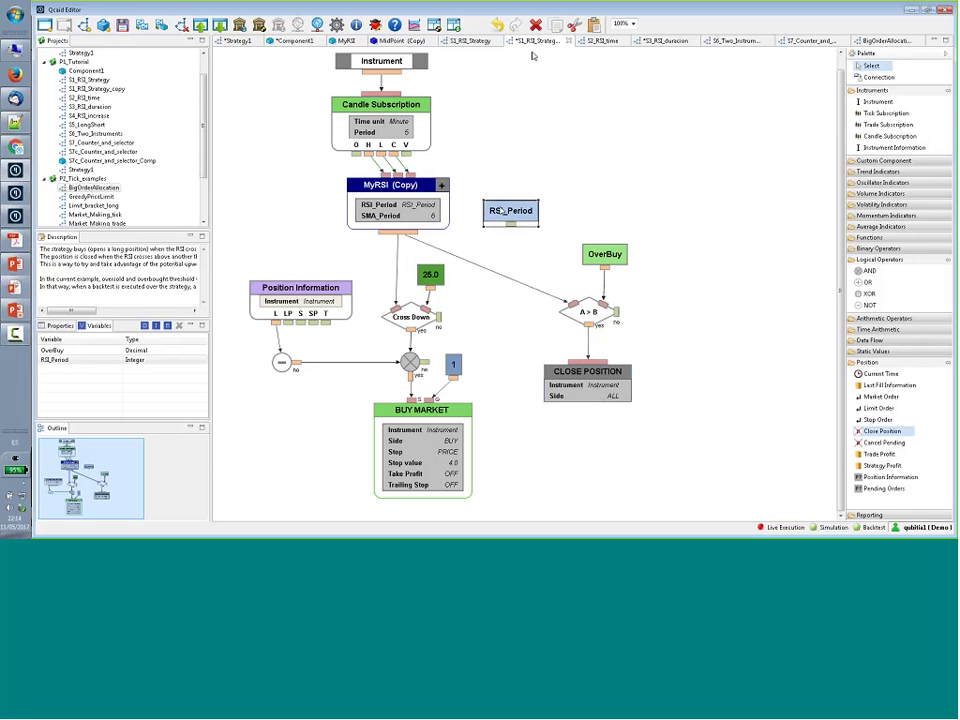
key("Delete")
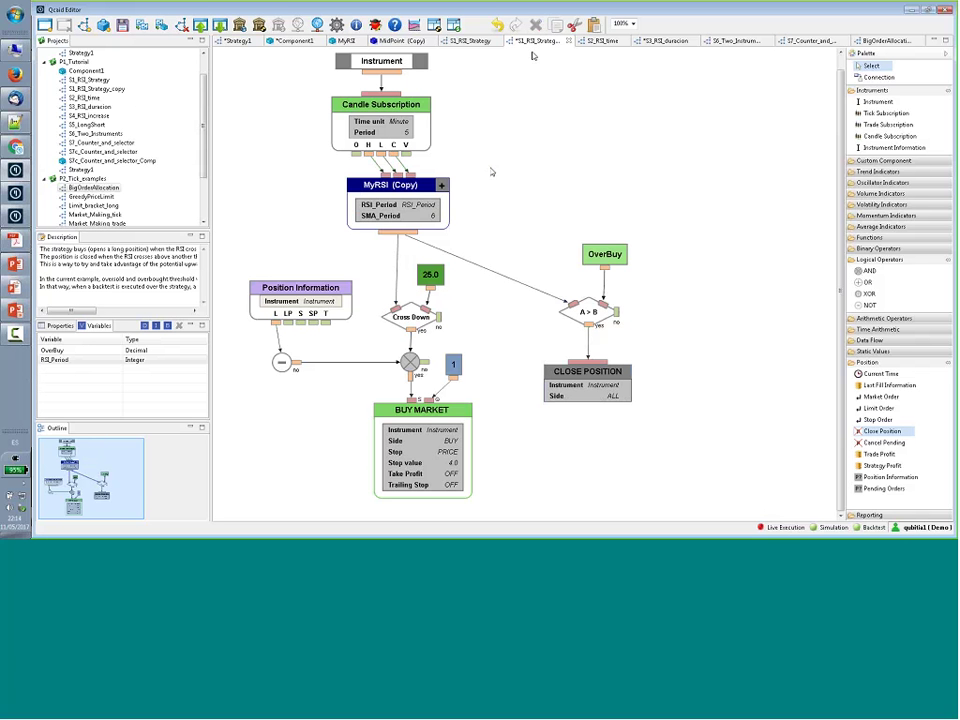
key("ctrl+s")
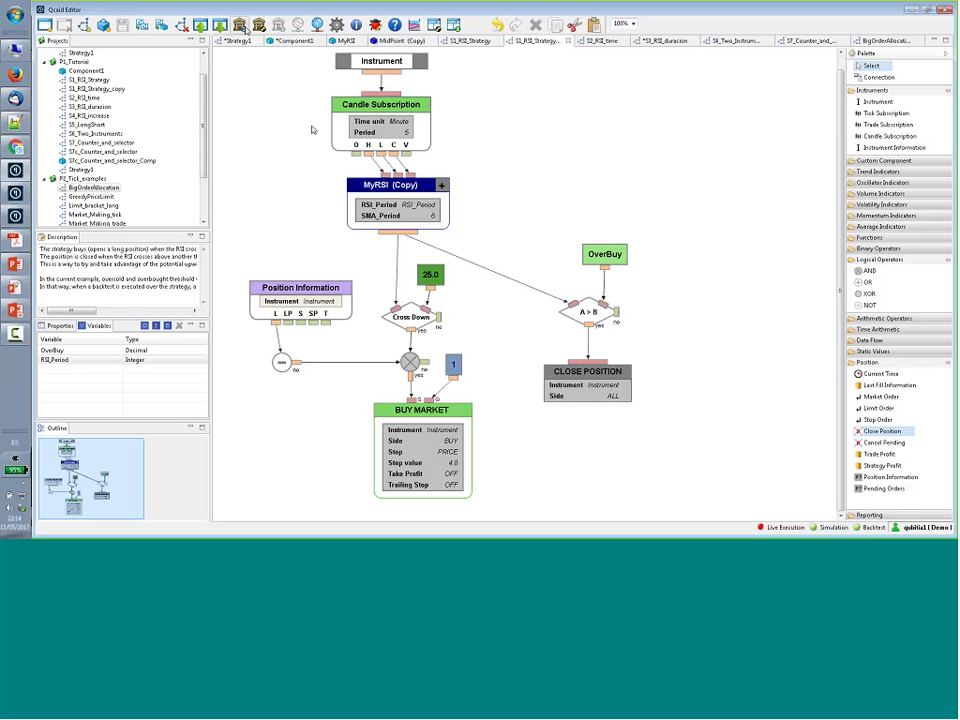
left_click(241, 25)
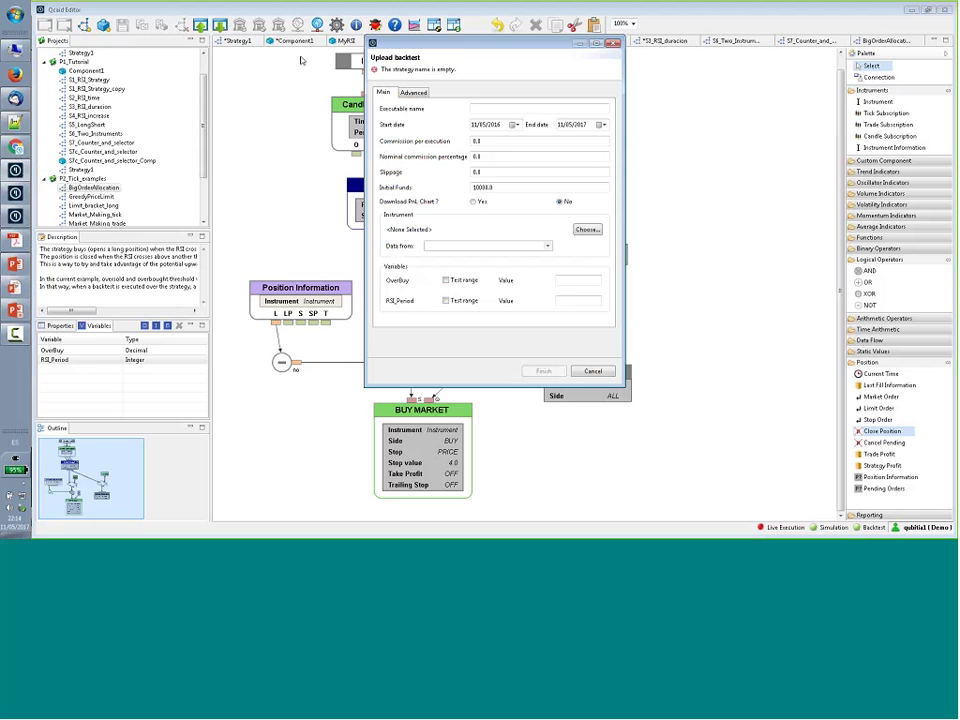
Name the executable MyRSI and set the start date to 01/01/2017
left_click(478, 109)
type("MyRSI")
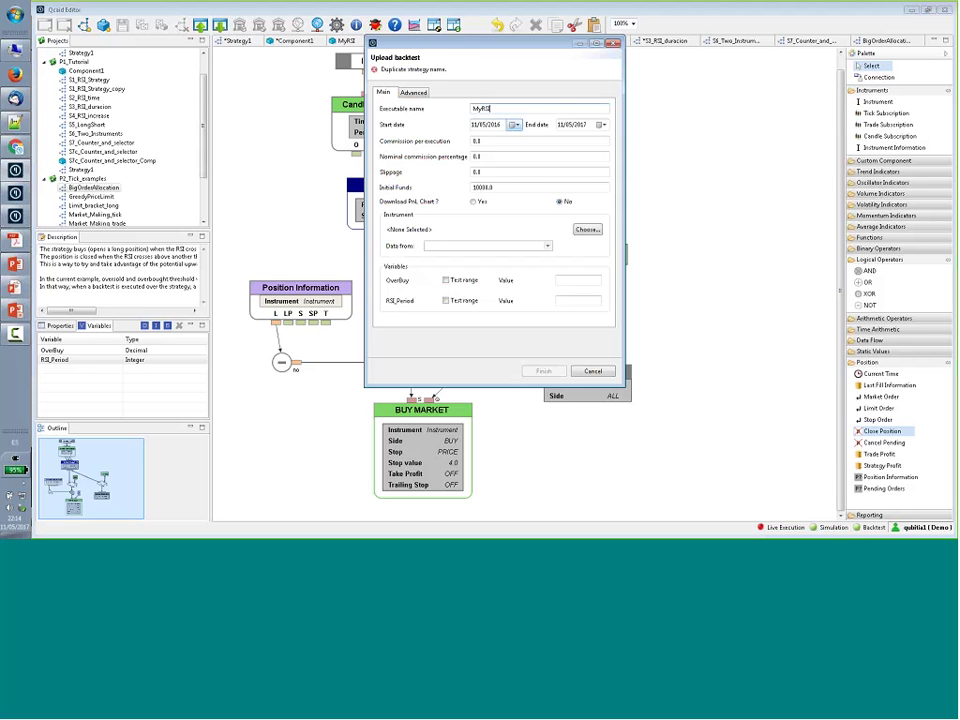
left_click(513, 125)
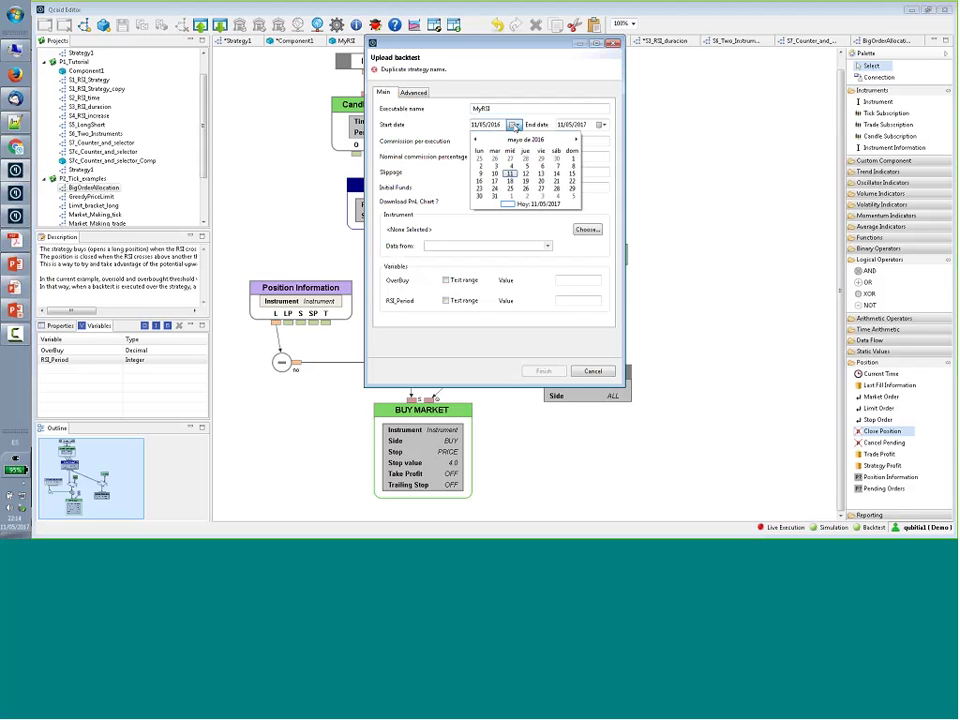
left_click(518, 140)
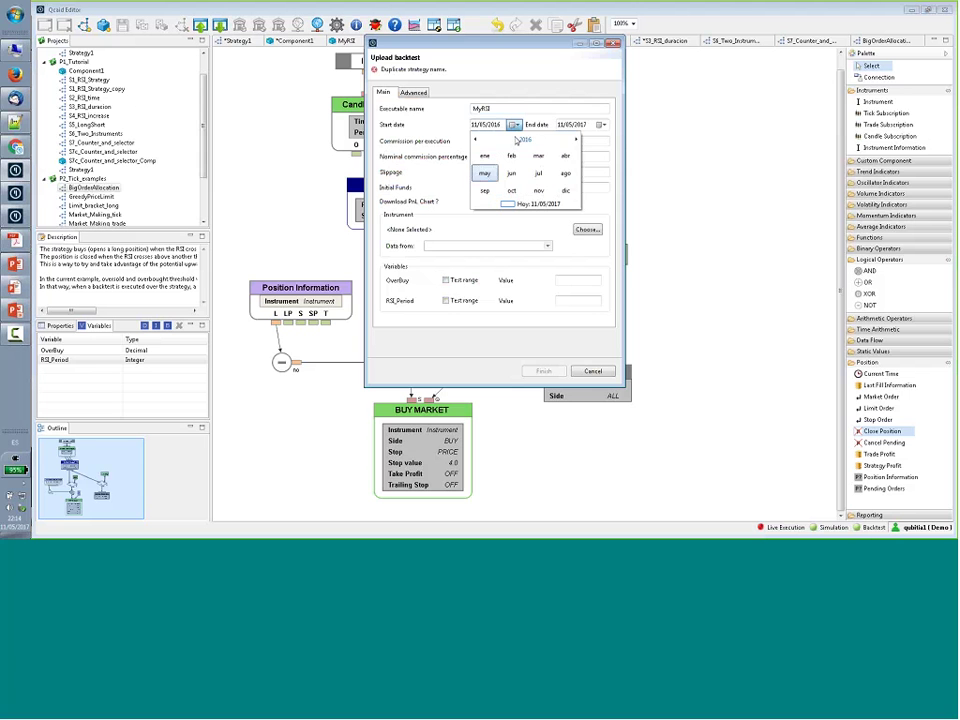
left_click(576, 141)
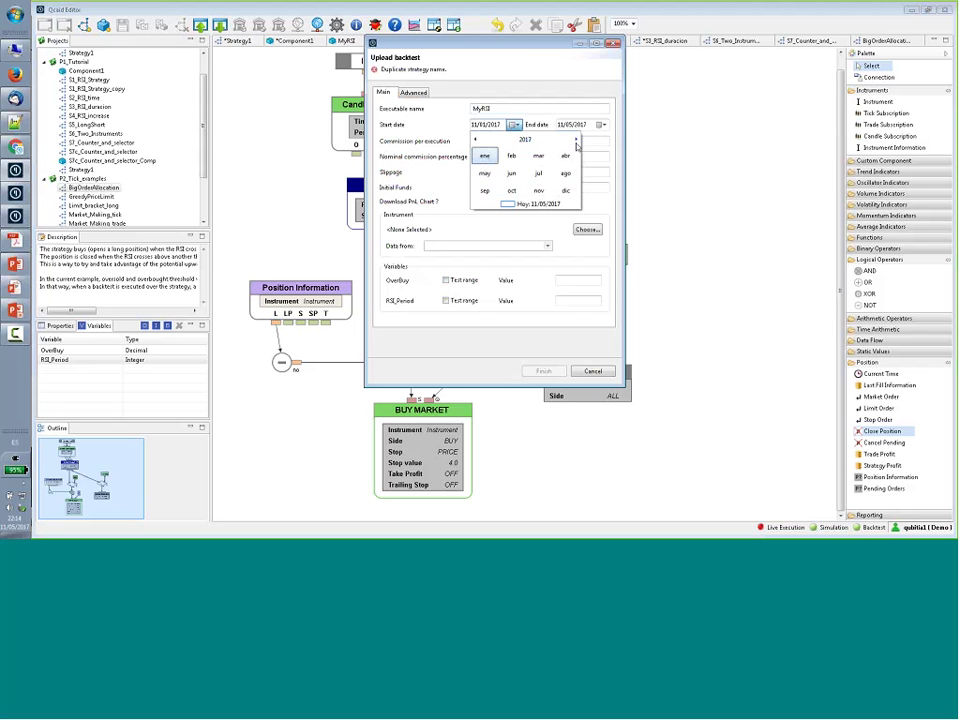
left_click(484, 156)
left_click(570, 157)
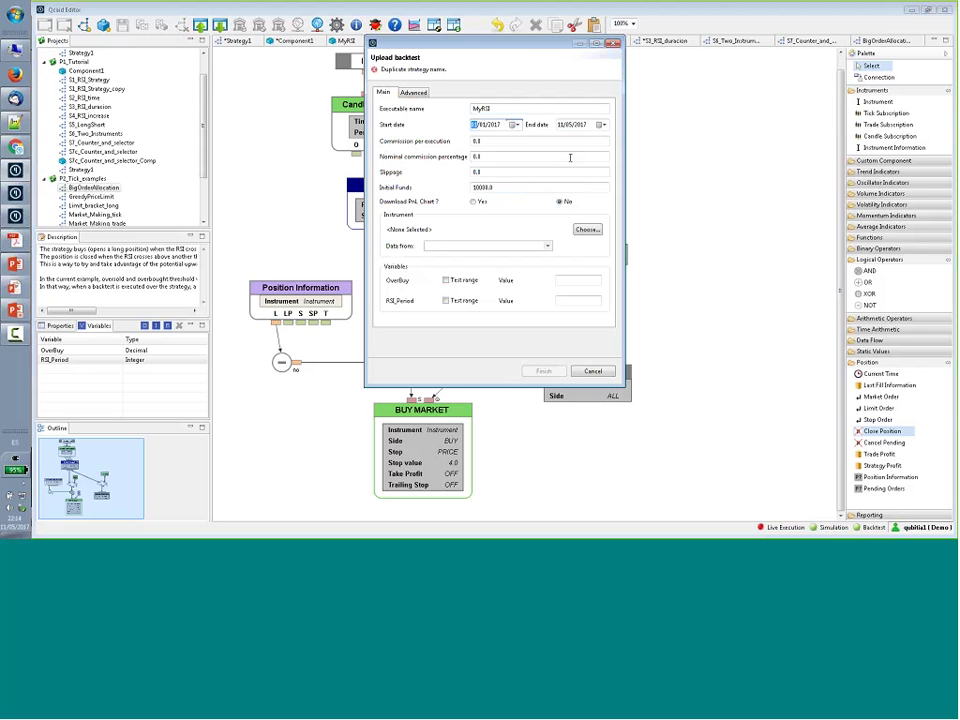
Set the backtest end date to a day in March 2017
left_click(602, 125)
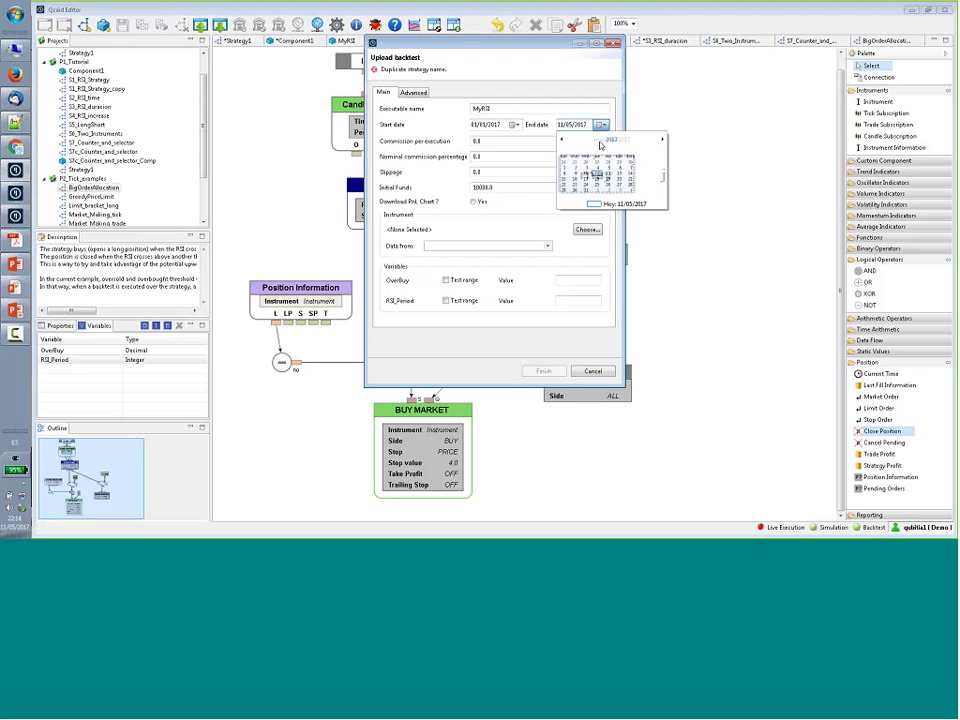
left_click(601, 141)
left_click(624, 156)
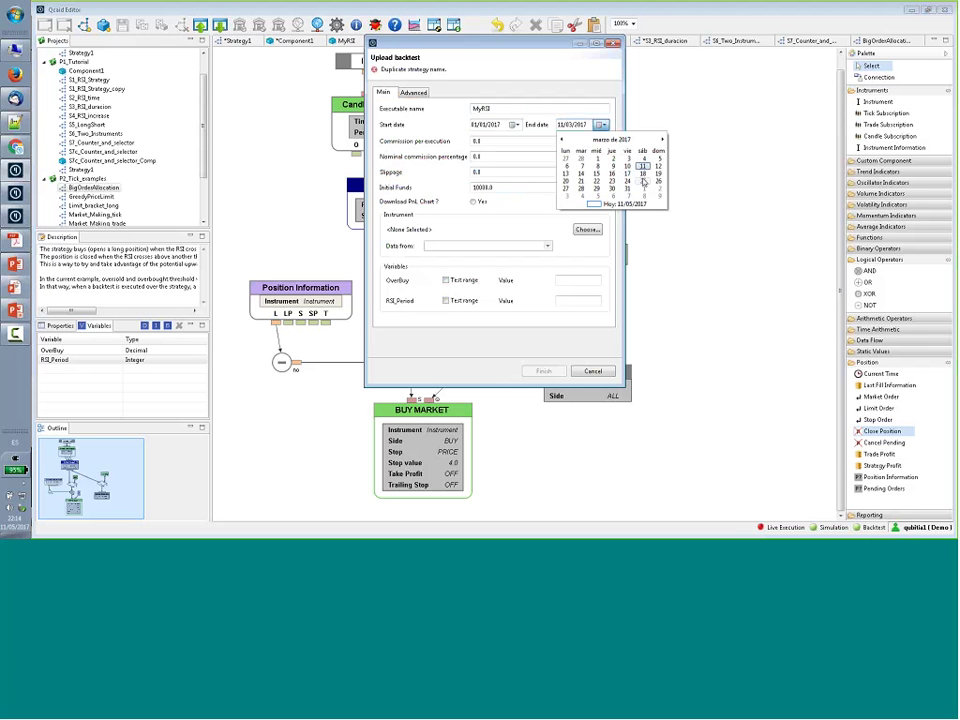
left_click(619, 168)
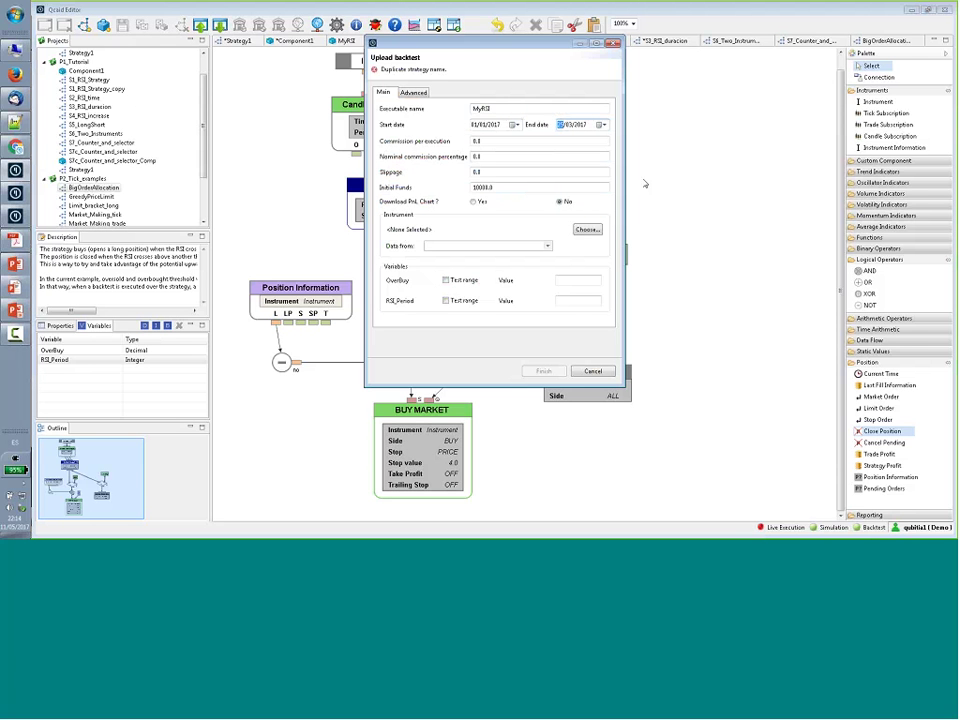
key("Tab")
left_click_drag(445, 52, 600, 62)
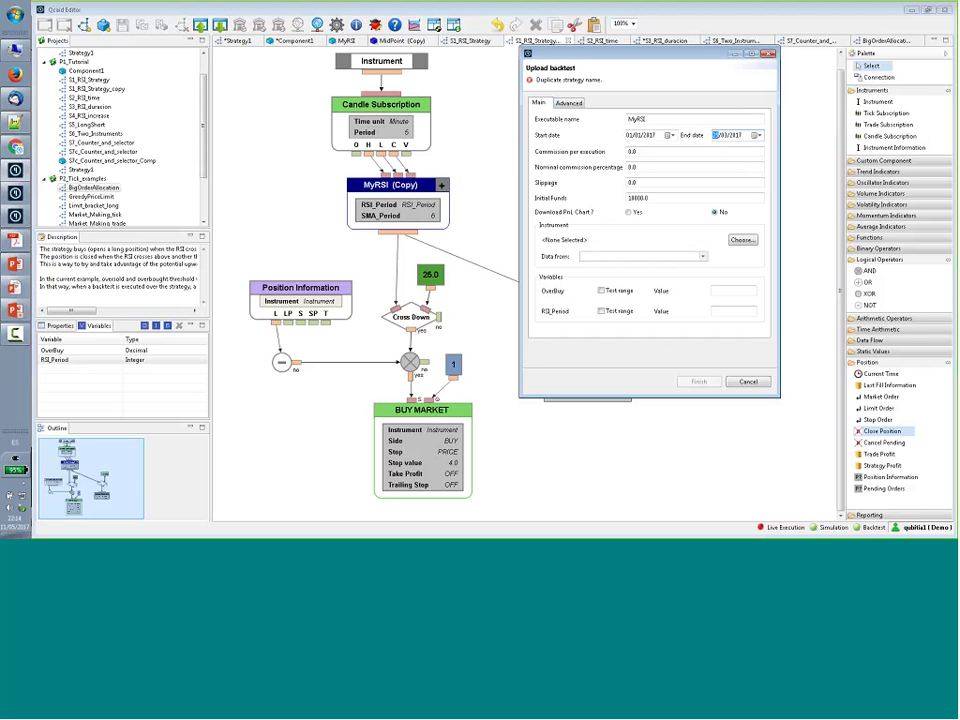
Choose the E-Mini S&P 500 03/17 future [F.US.EPH17] as the backtest instrument
left_click(748, 241)
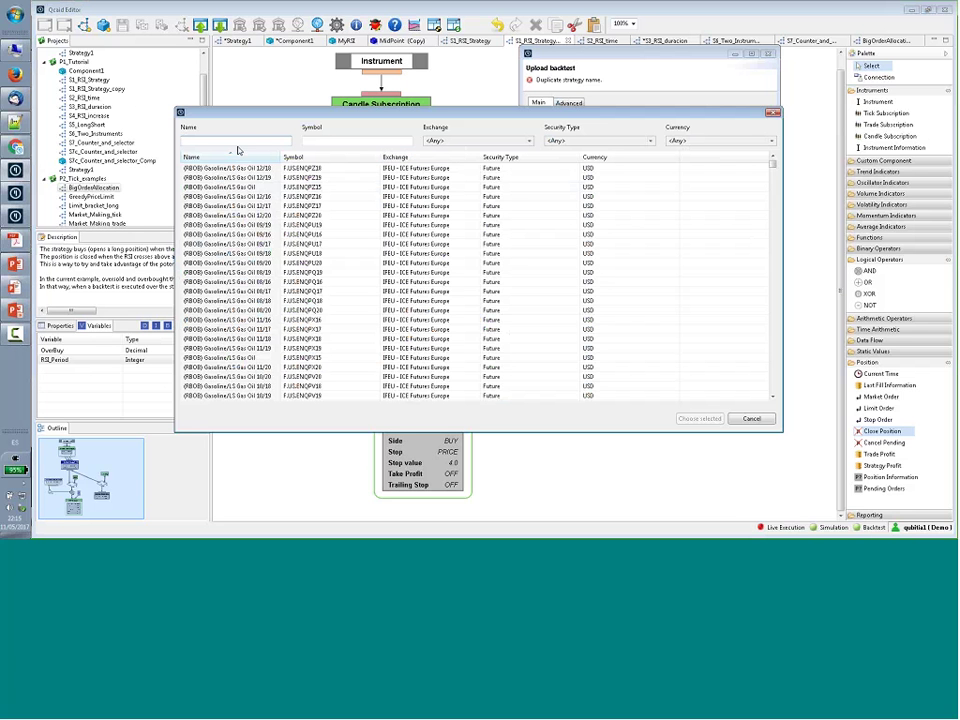
type("500")
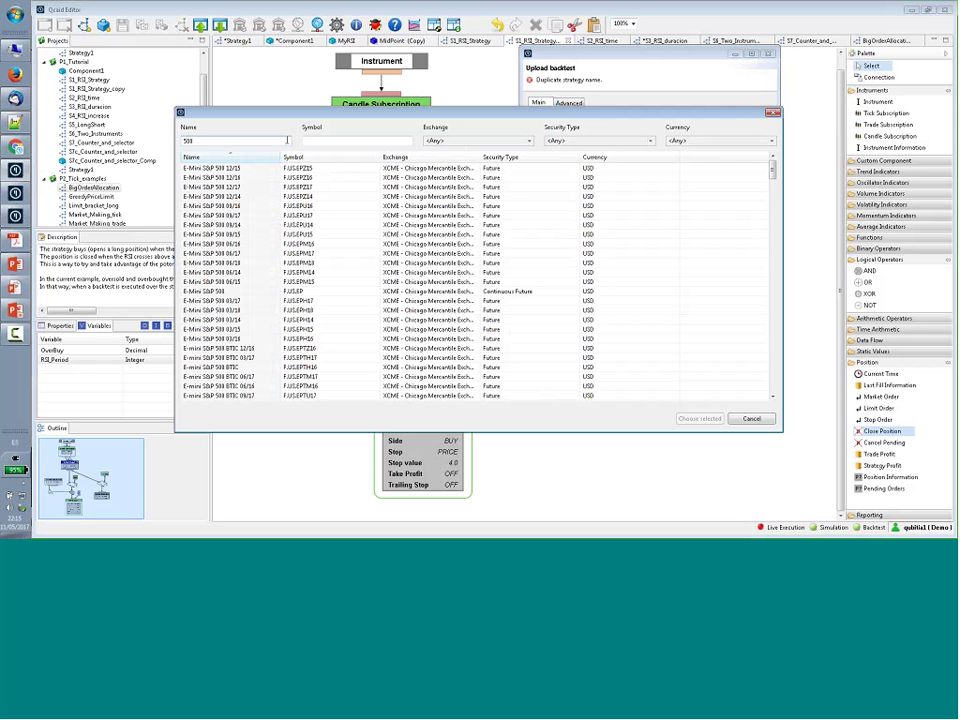
left_click(311, 142)
type("17")
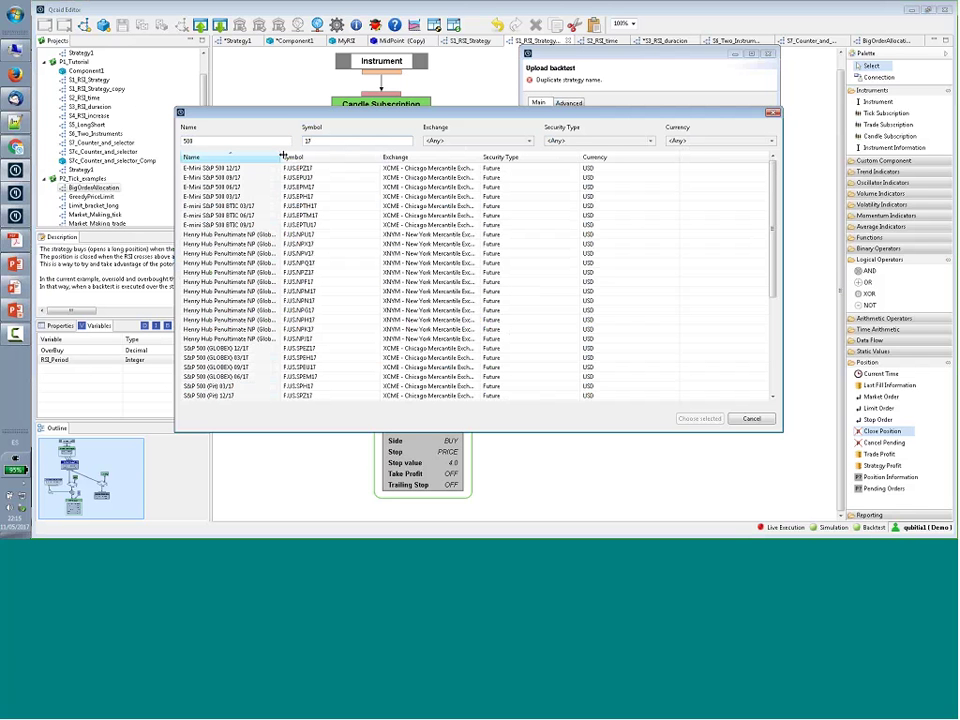
left_click(257, 198)
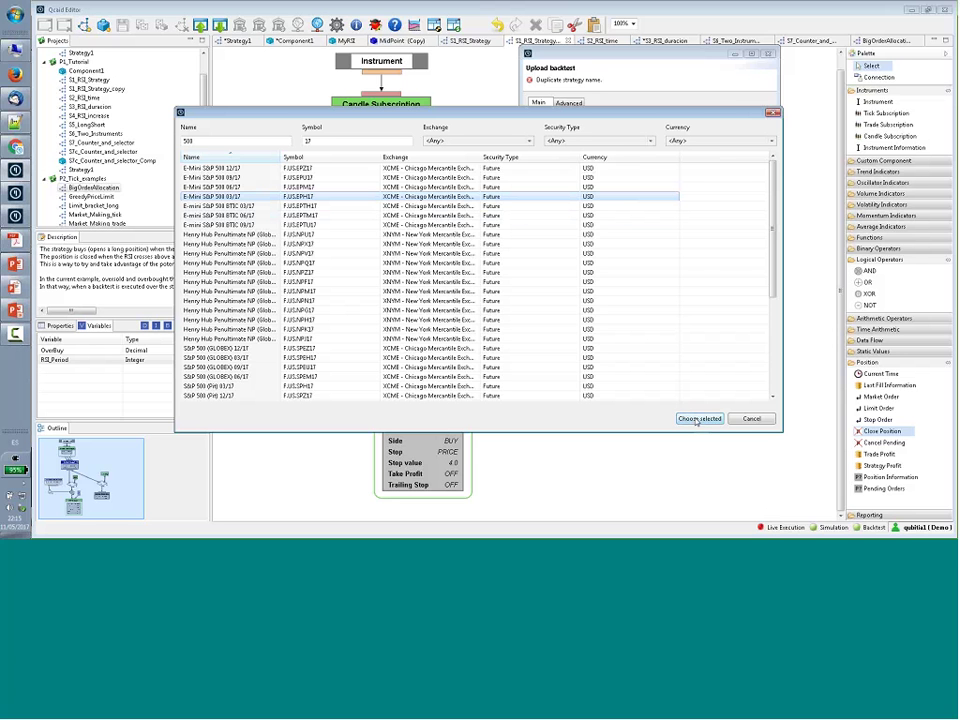
left_click(698, 419)
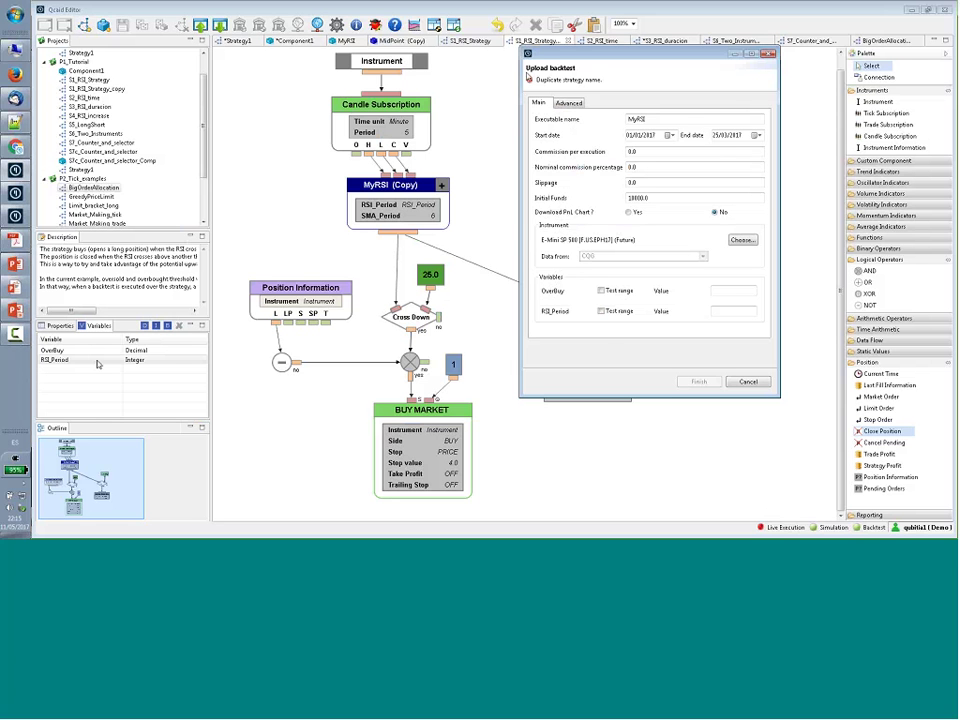
Give OverBuy a test range from 50 to 60 with step 10
left_click_drag(622, 53, 752, 50)
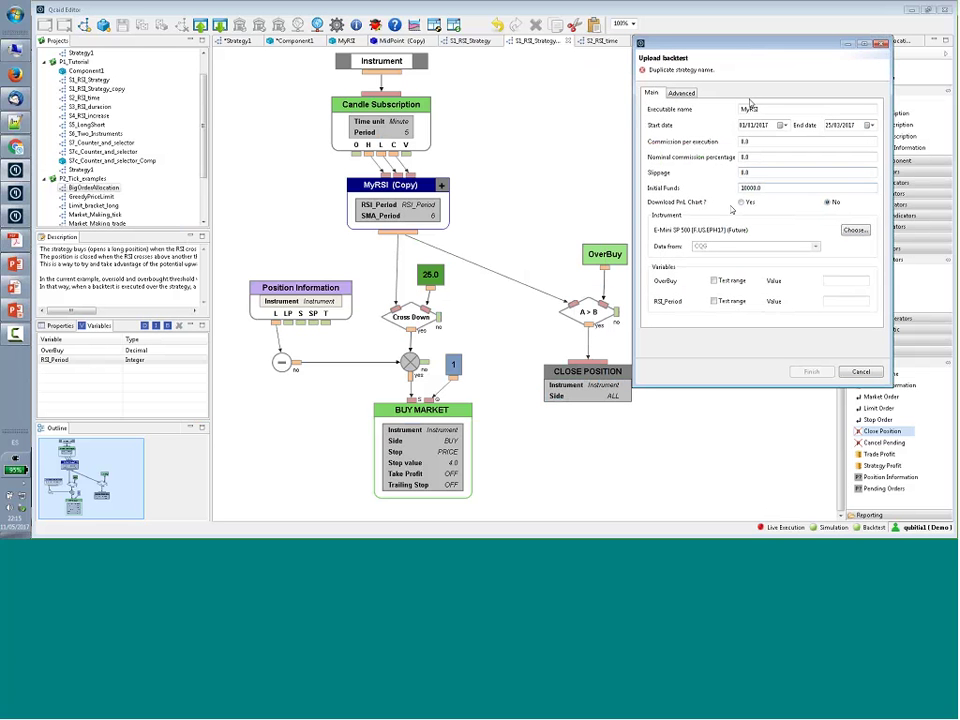
left_click(834, 281)
type("50")
left_click(731, 283)
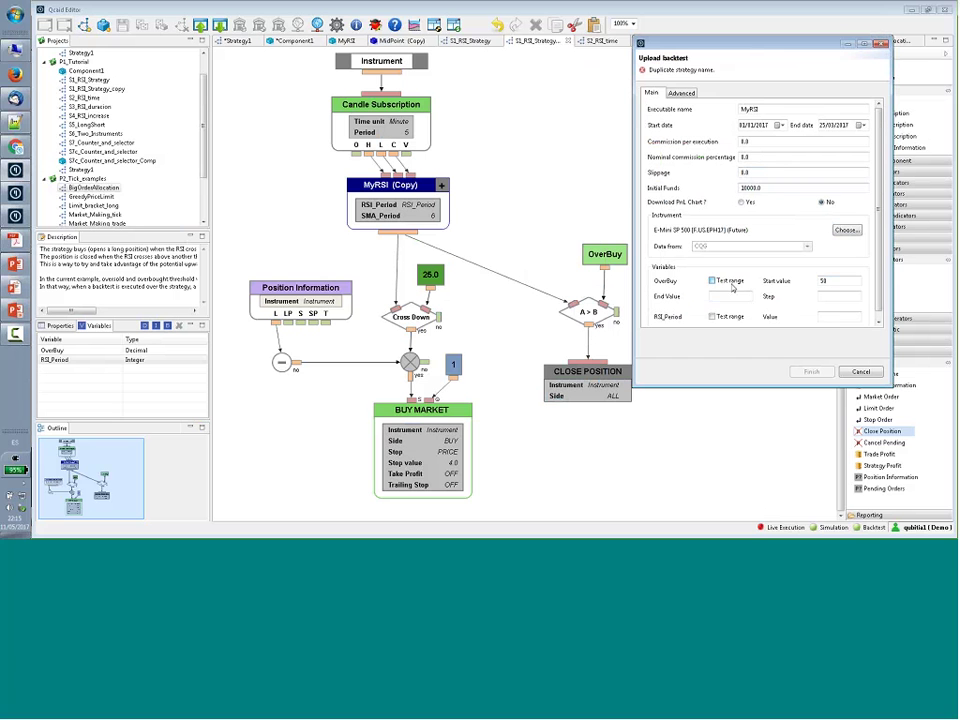
left_click(733, 296)
type("60")
left_click(832, 296)
type("10")
scroll(770, 278, "down", 1)
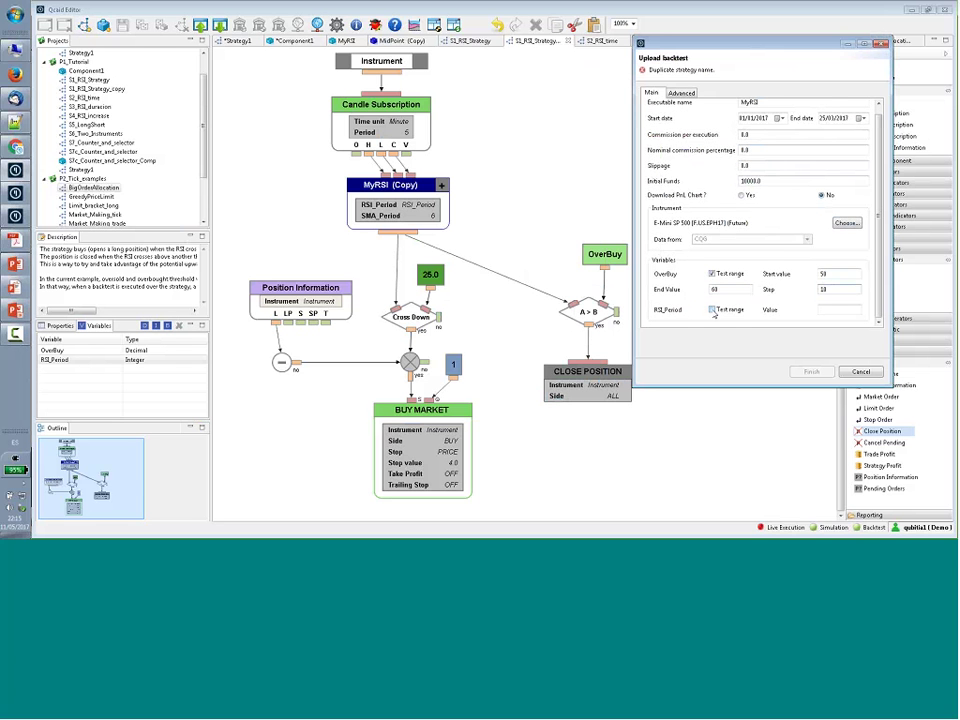
Enable a test range for RSI_Period starting at 12 with step 2
left_click(713, 311)
scroll(760, 300, "down", 2)
left_click(829, 295)
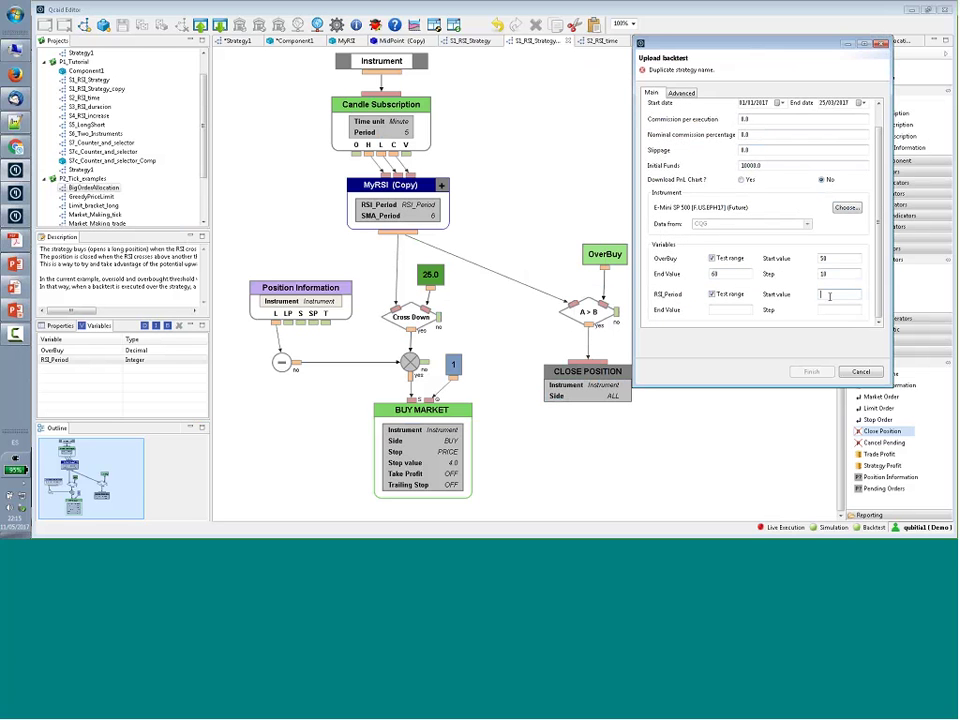
type("12")
left_click(733, 311)
type("28")
left_click(828, 310)
type("2")
Rename the executable to MyRSI_1 to clear the duplicate-name warning
scroll(783, 141, "up", 1)
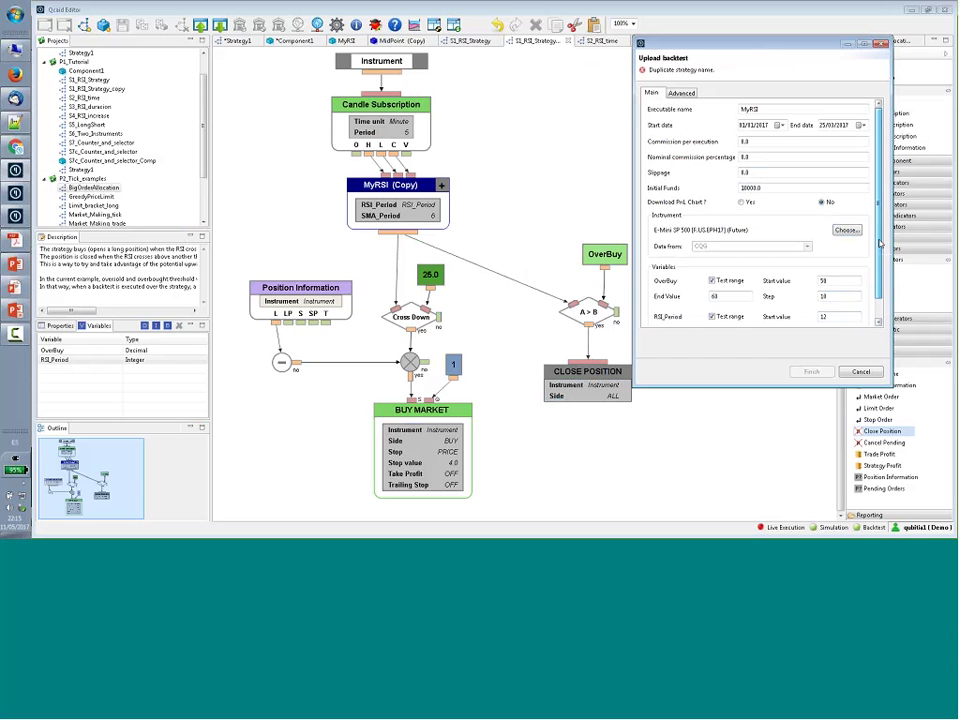
left_click(790, 110)
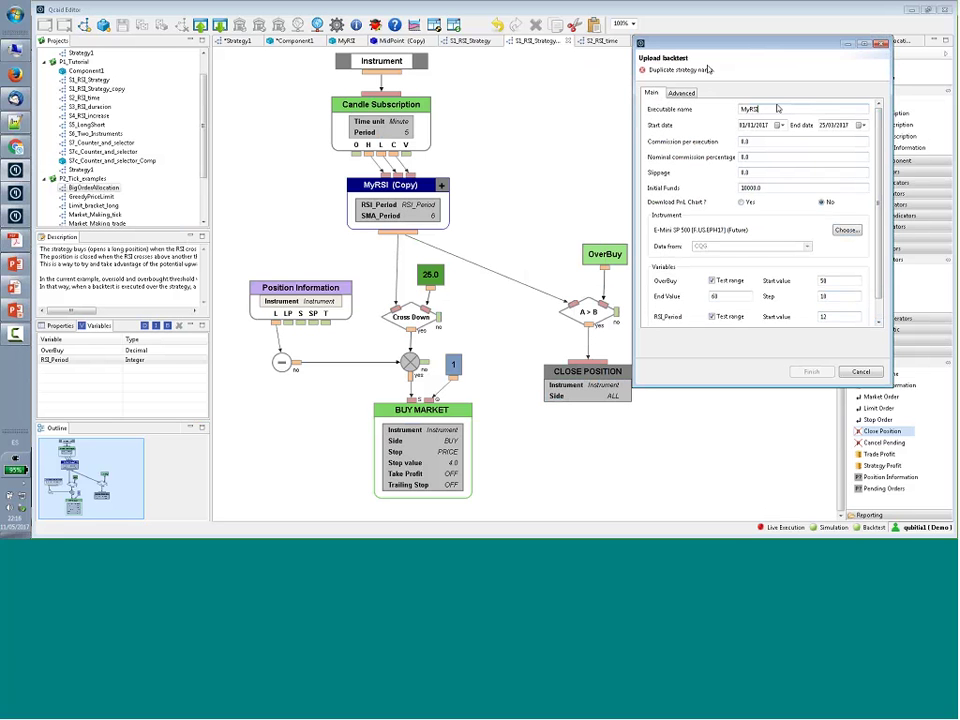
left_click(778, 109)
type("_1")
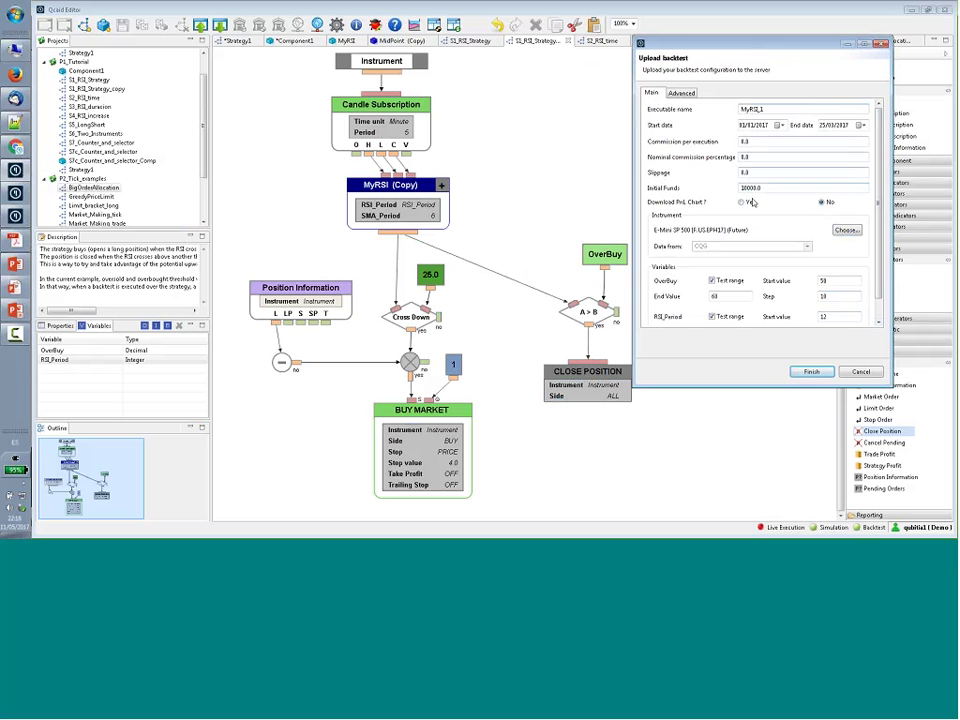
Submit the MyRSI_1 upload, bringing up the 6-execution confirmation
left_click(810, 372)
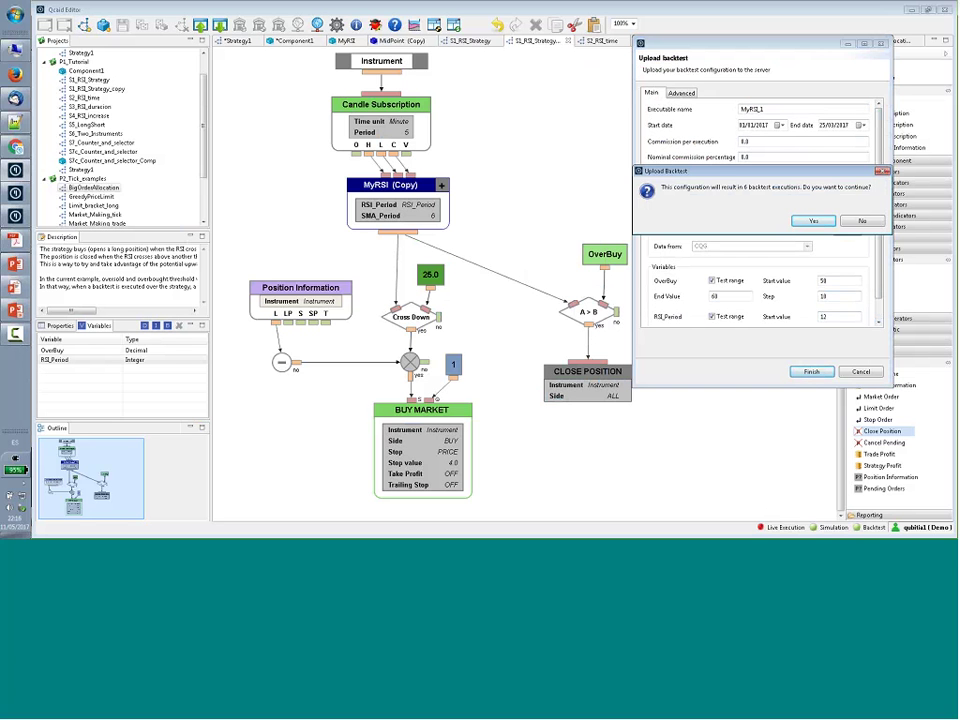